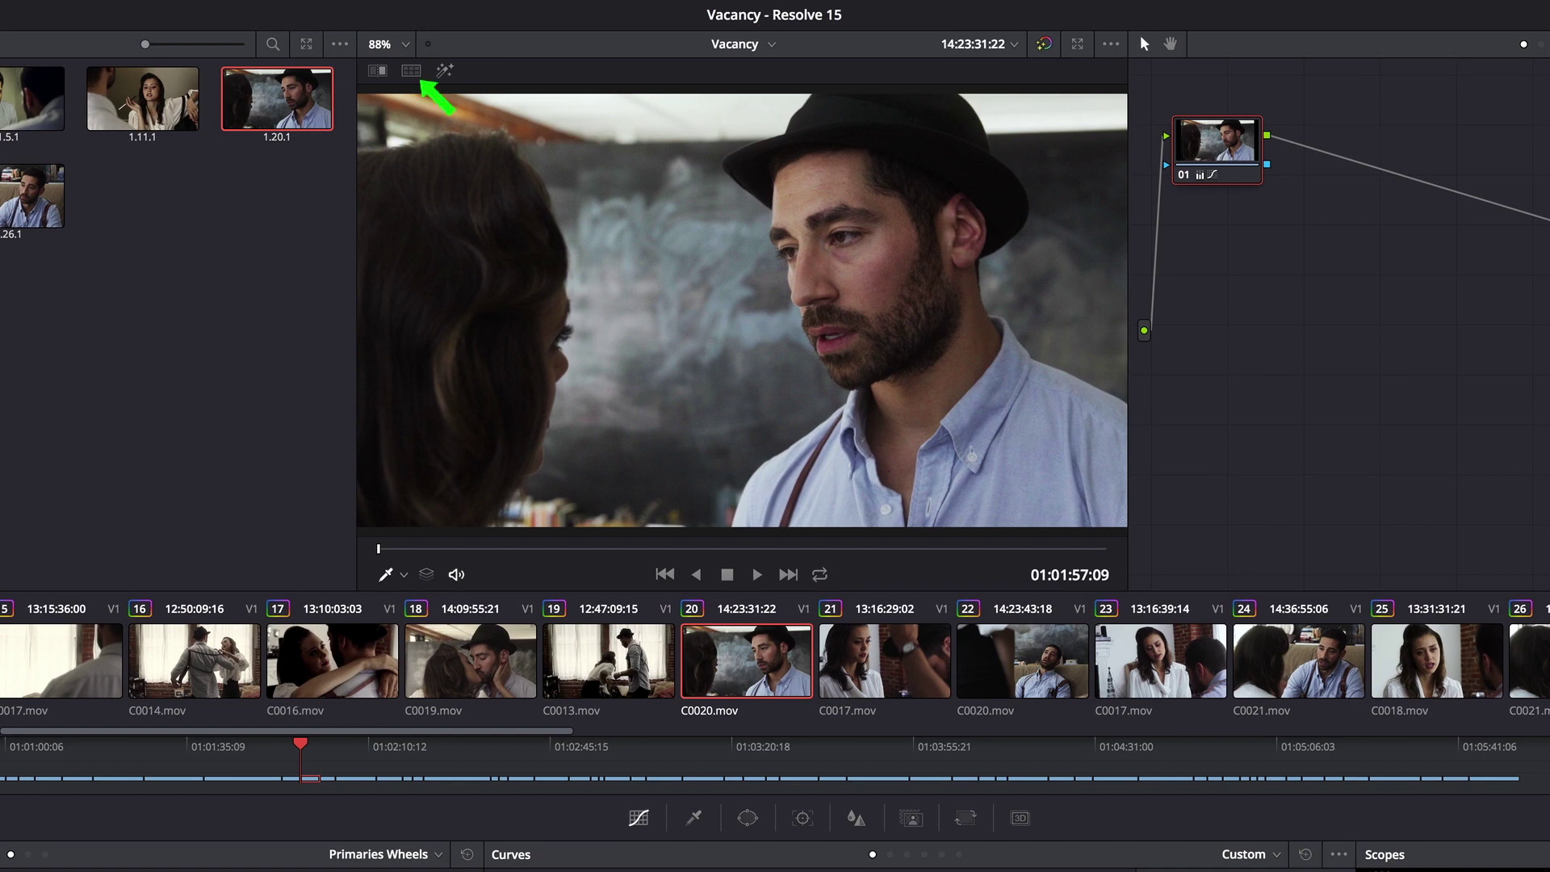
Step: Turn on the viewer's split screen and set it to compare Selected Clips
left_click(413, 72)
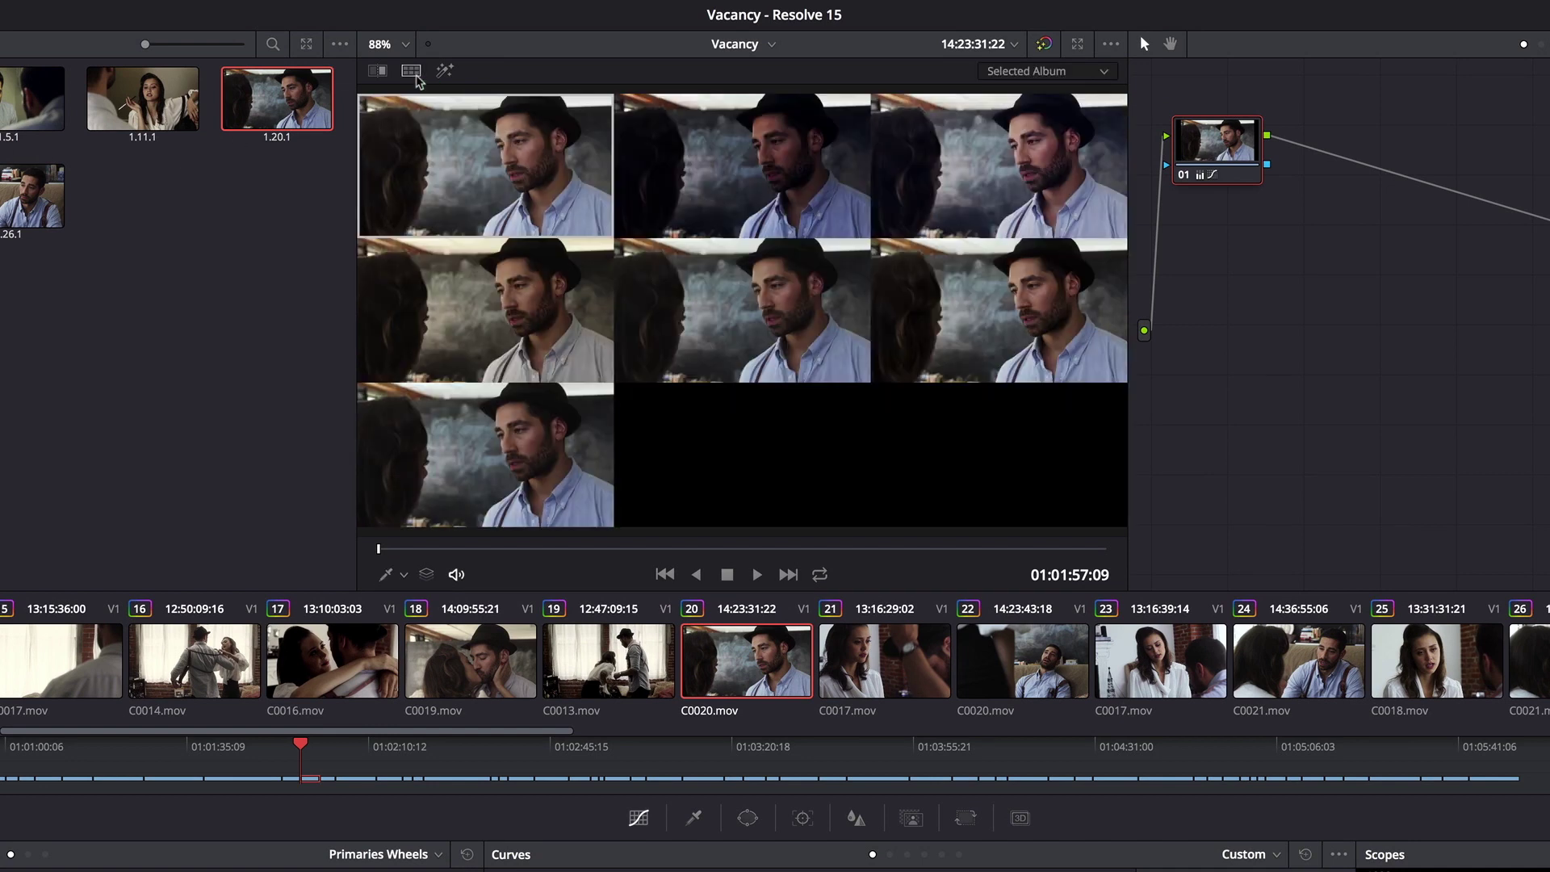
left_click(1015, 73)
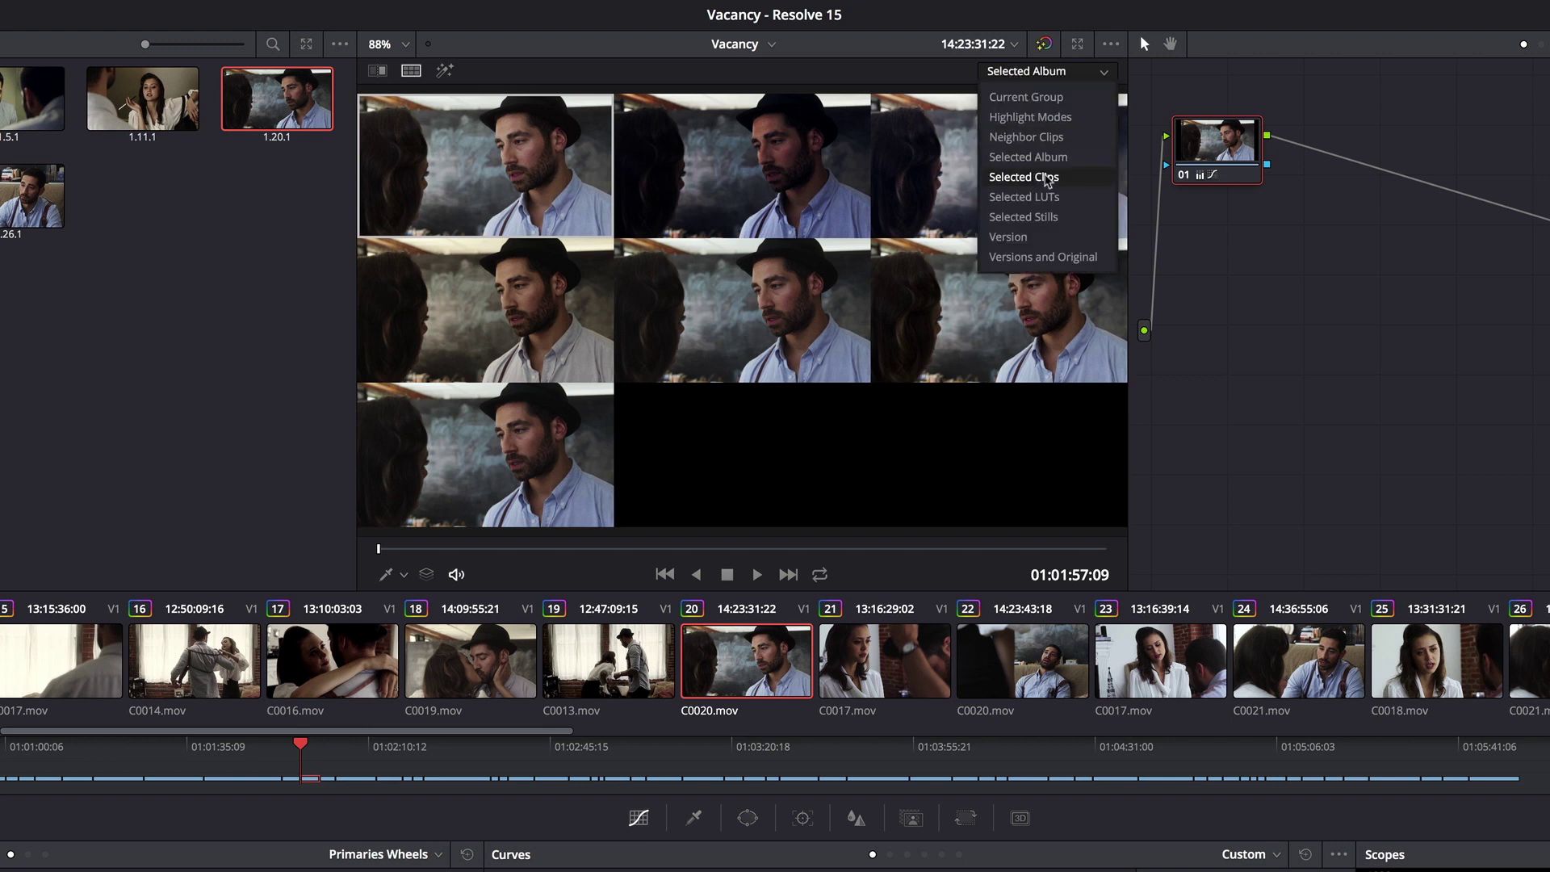
left_click(1047, 177)
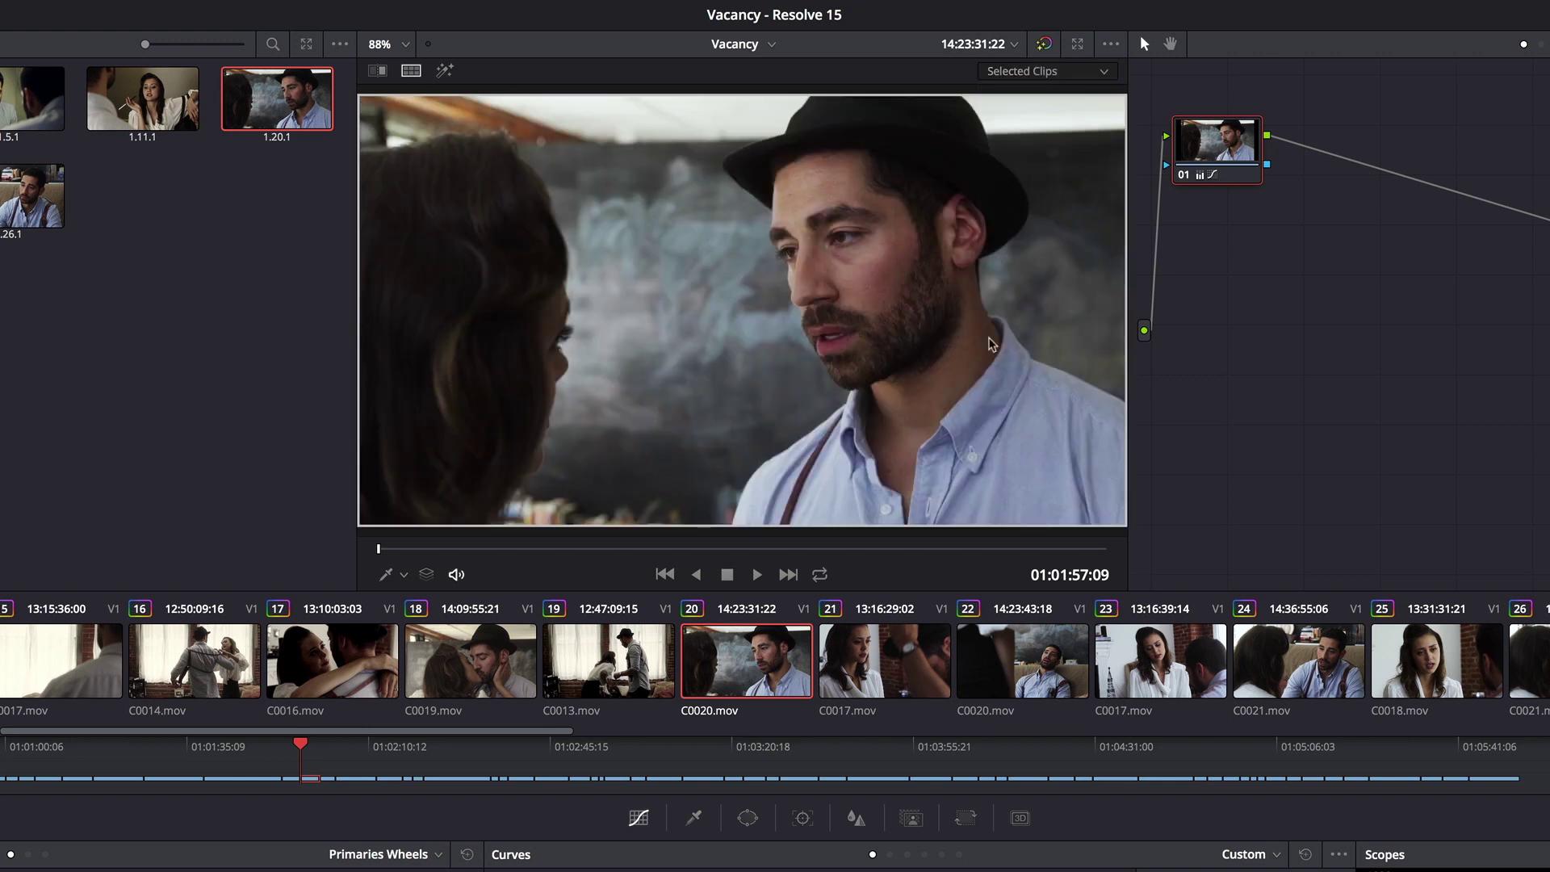
Step: Add clips 21, 18 and 16 to the comparison, play them briefly, then turn split screen off
left_click(872, 680, "ctrl")
left_click(456, 674, "ctrl")
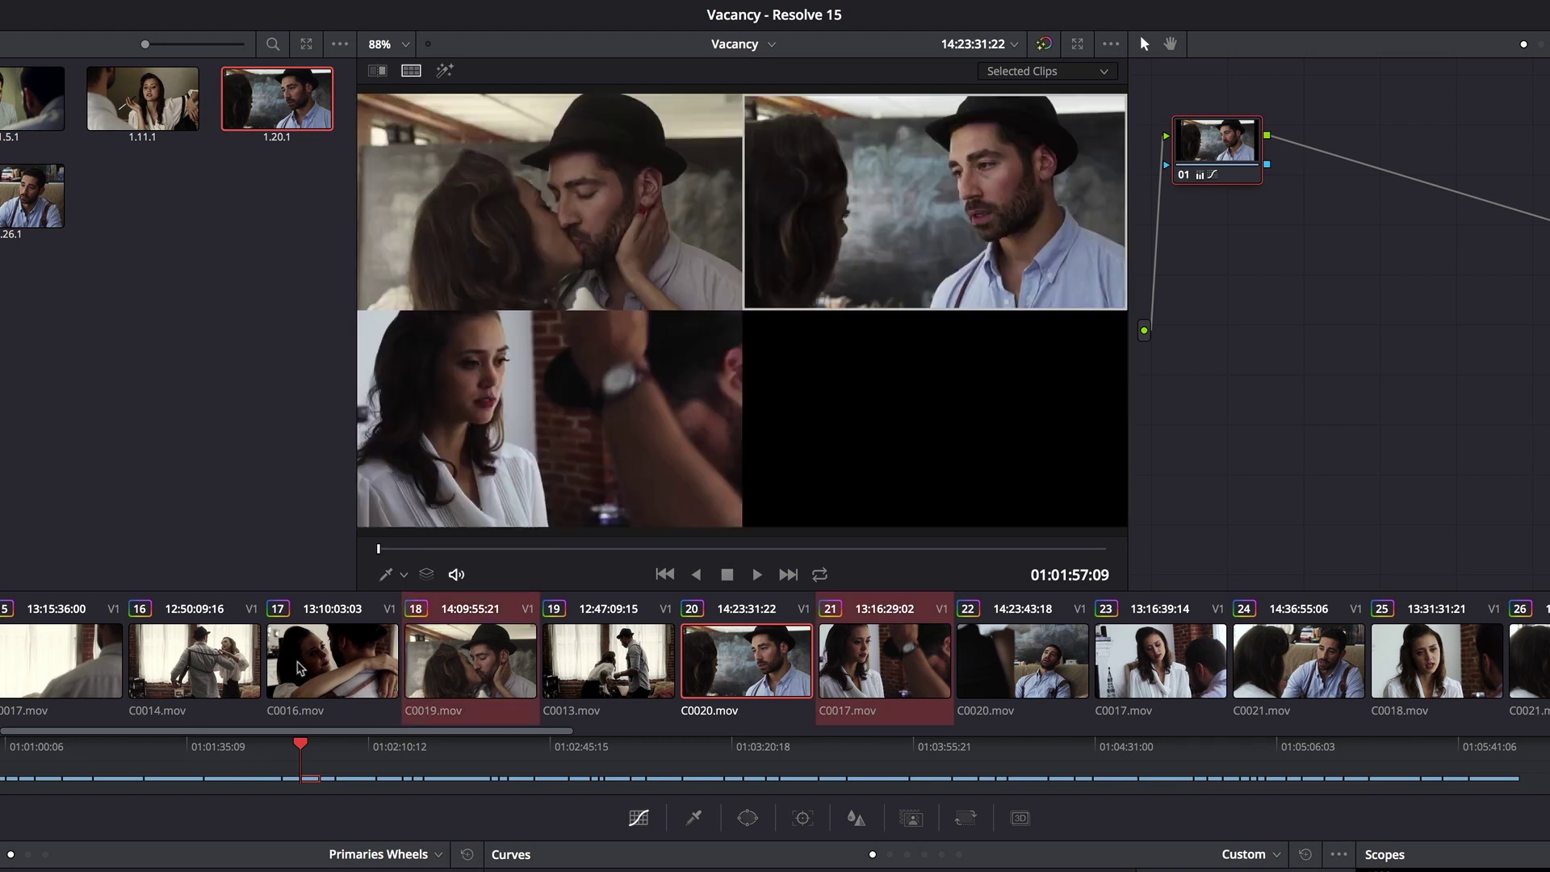
left_click(222, 663, "ctrl")
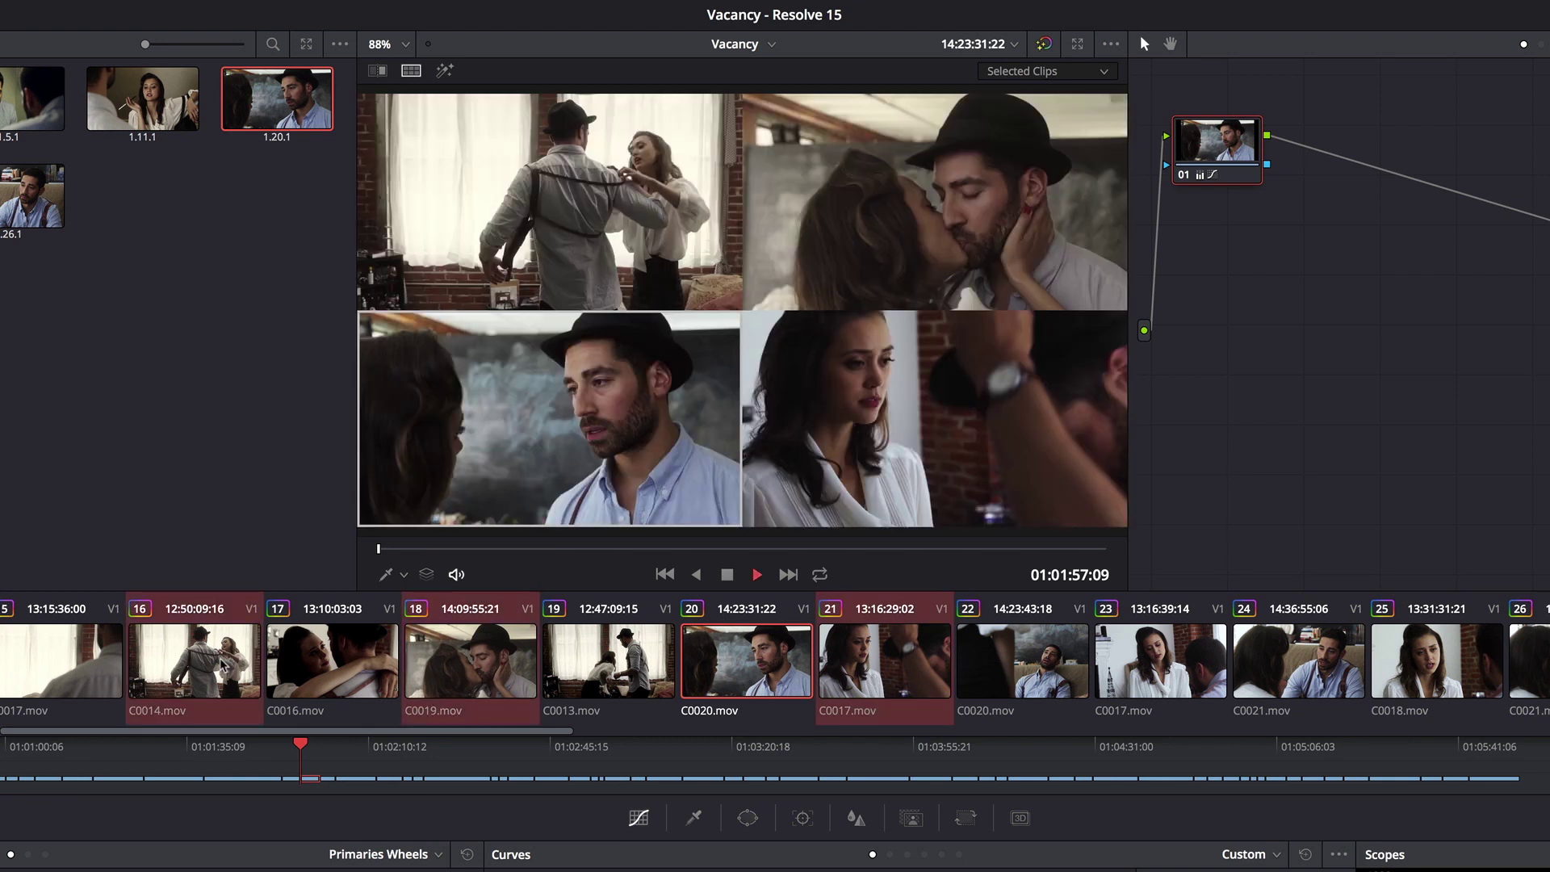
key("space")
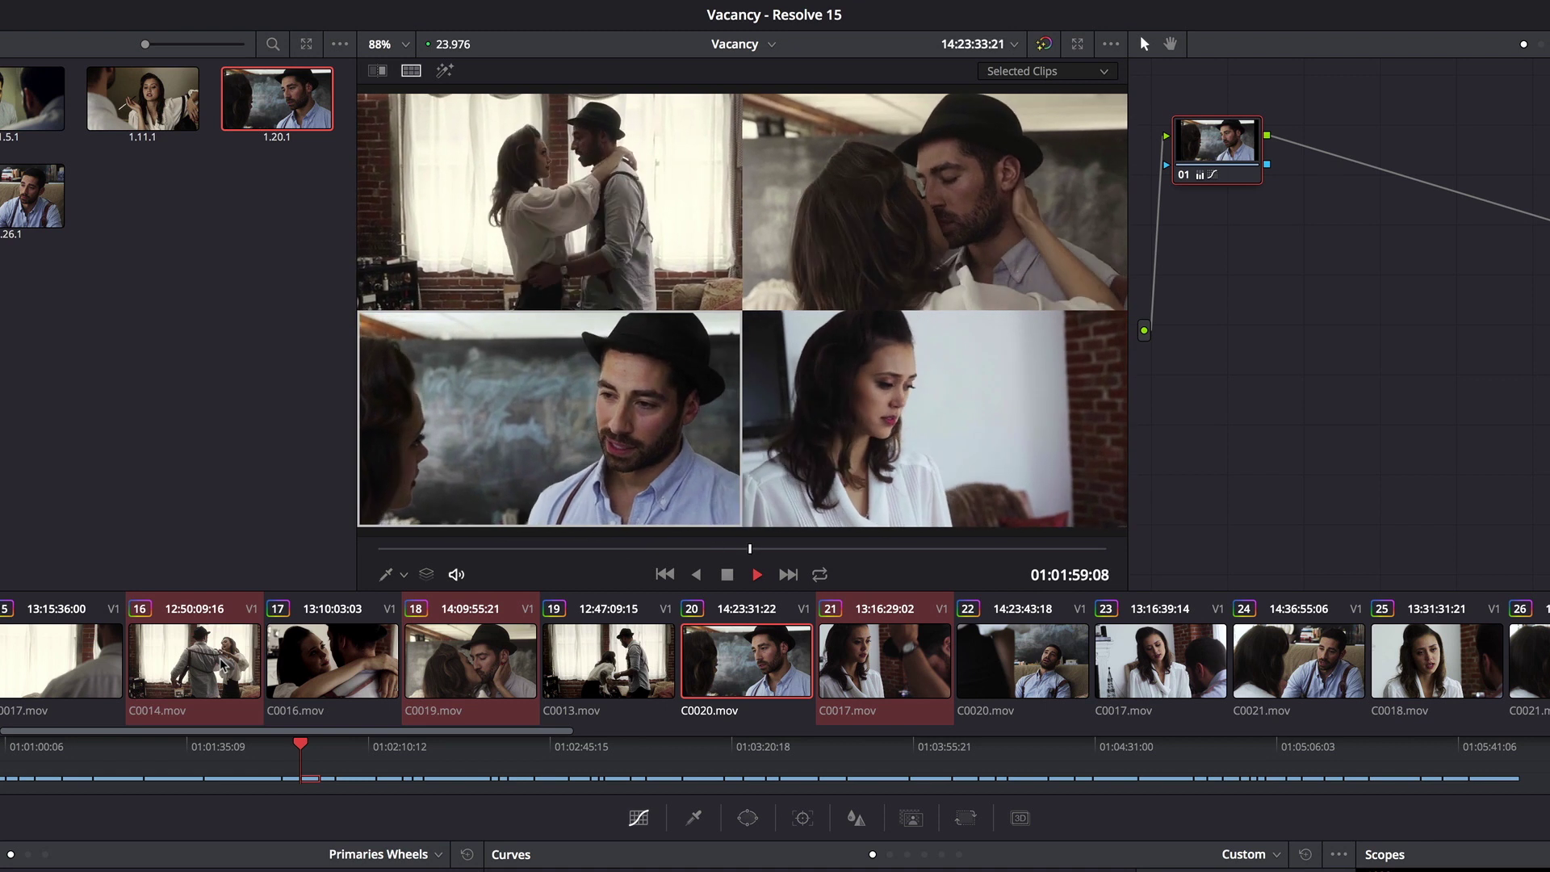
key("space")
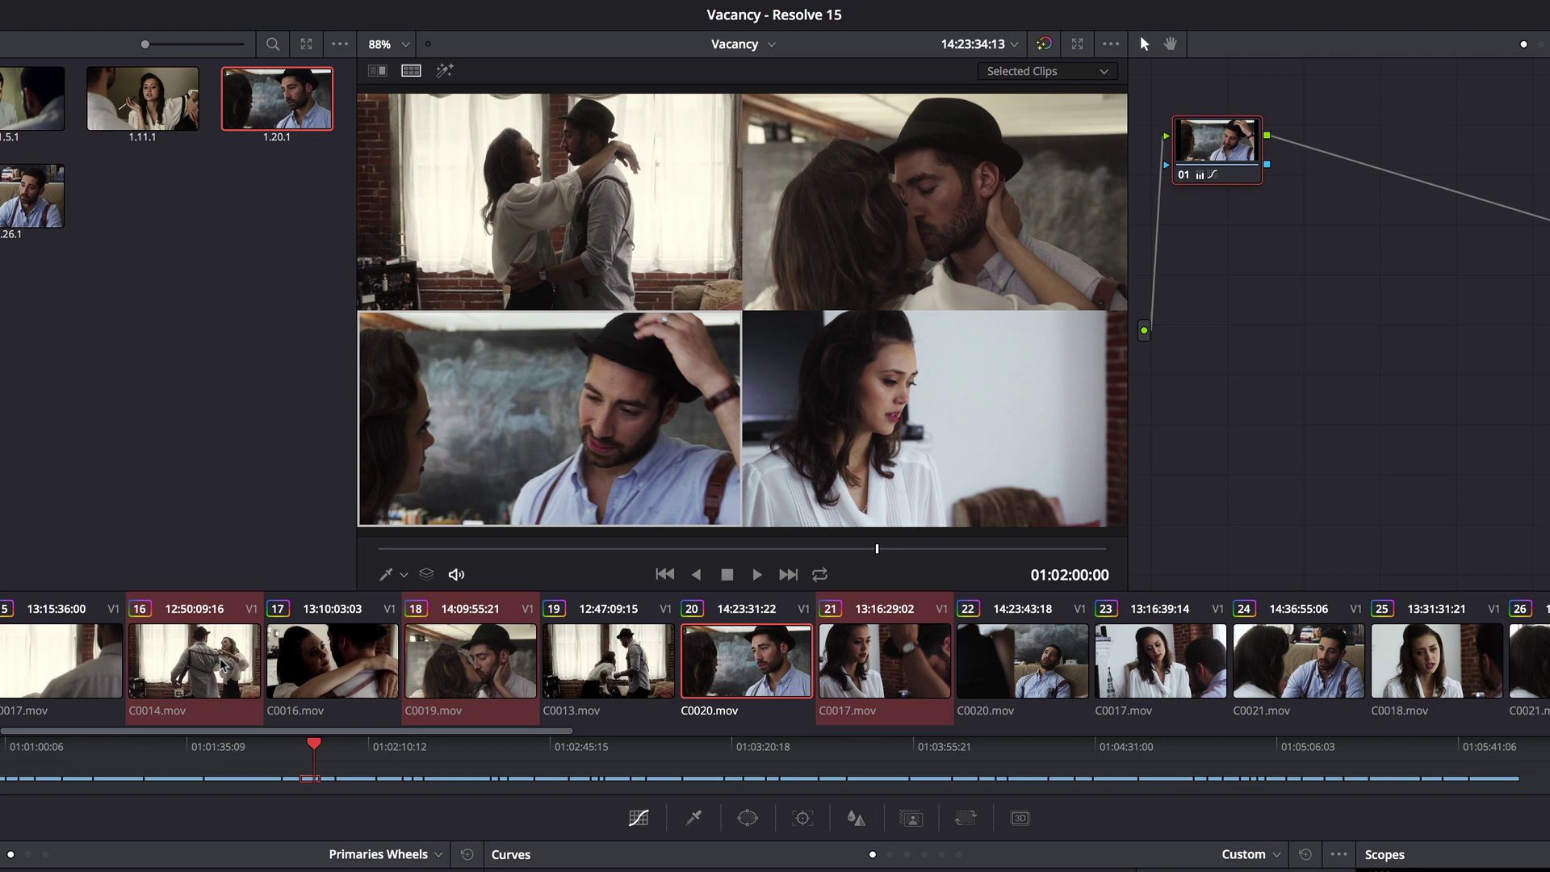
left_click(771, 661)
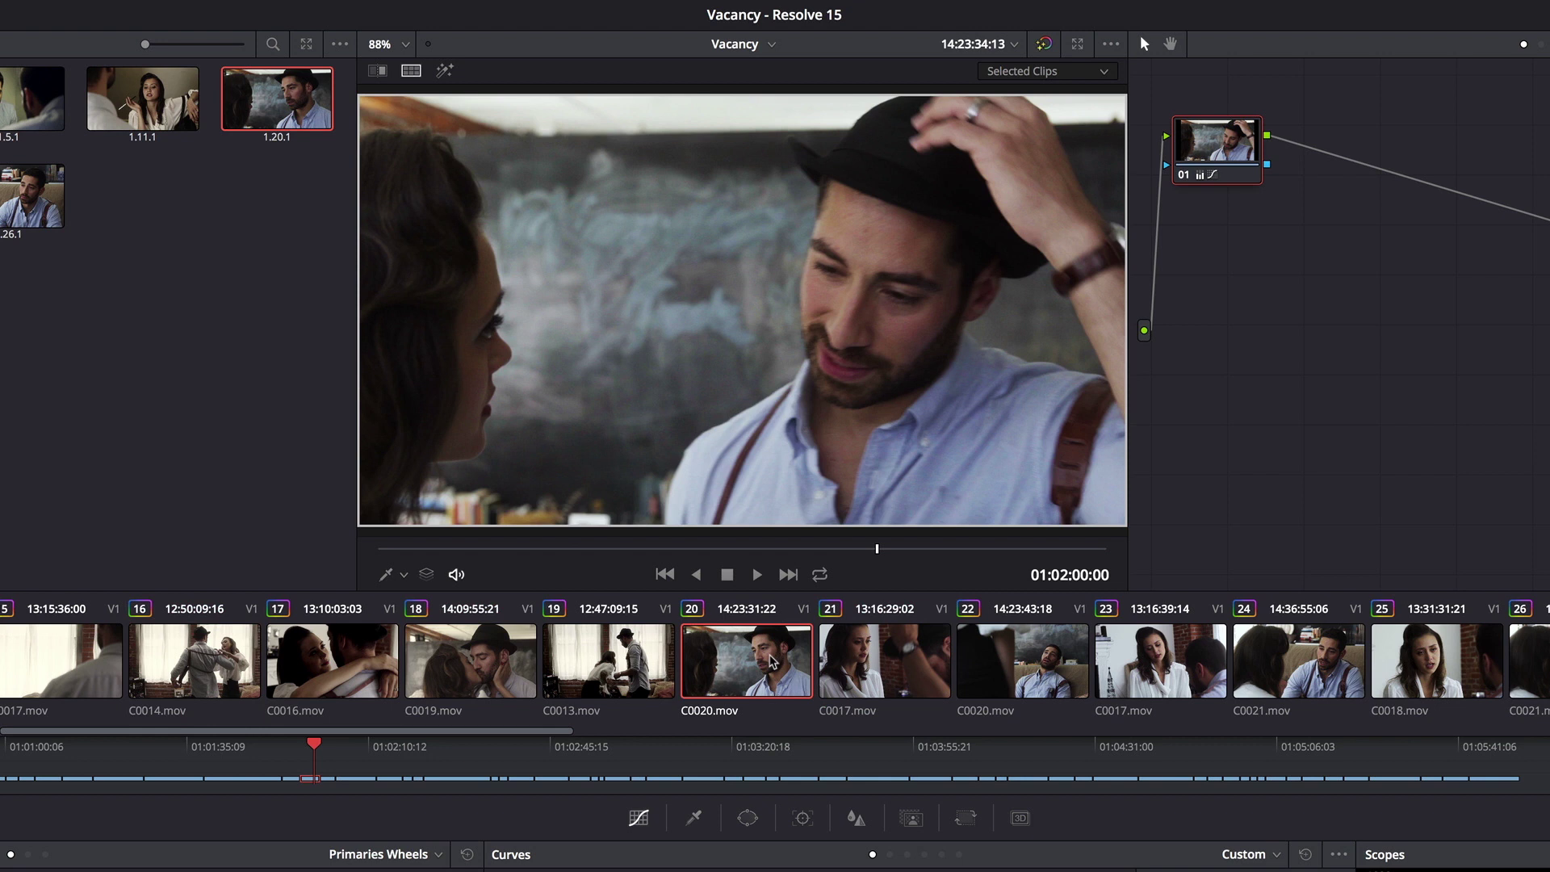
Step: Select clip 19, C0013.mov, after briefly checking clip 18, C0019.mov
left_click(599, 662)
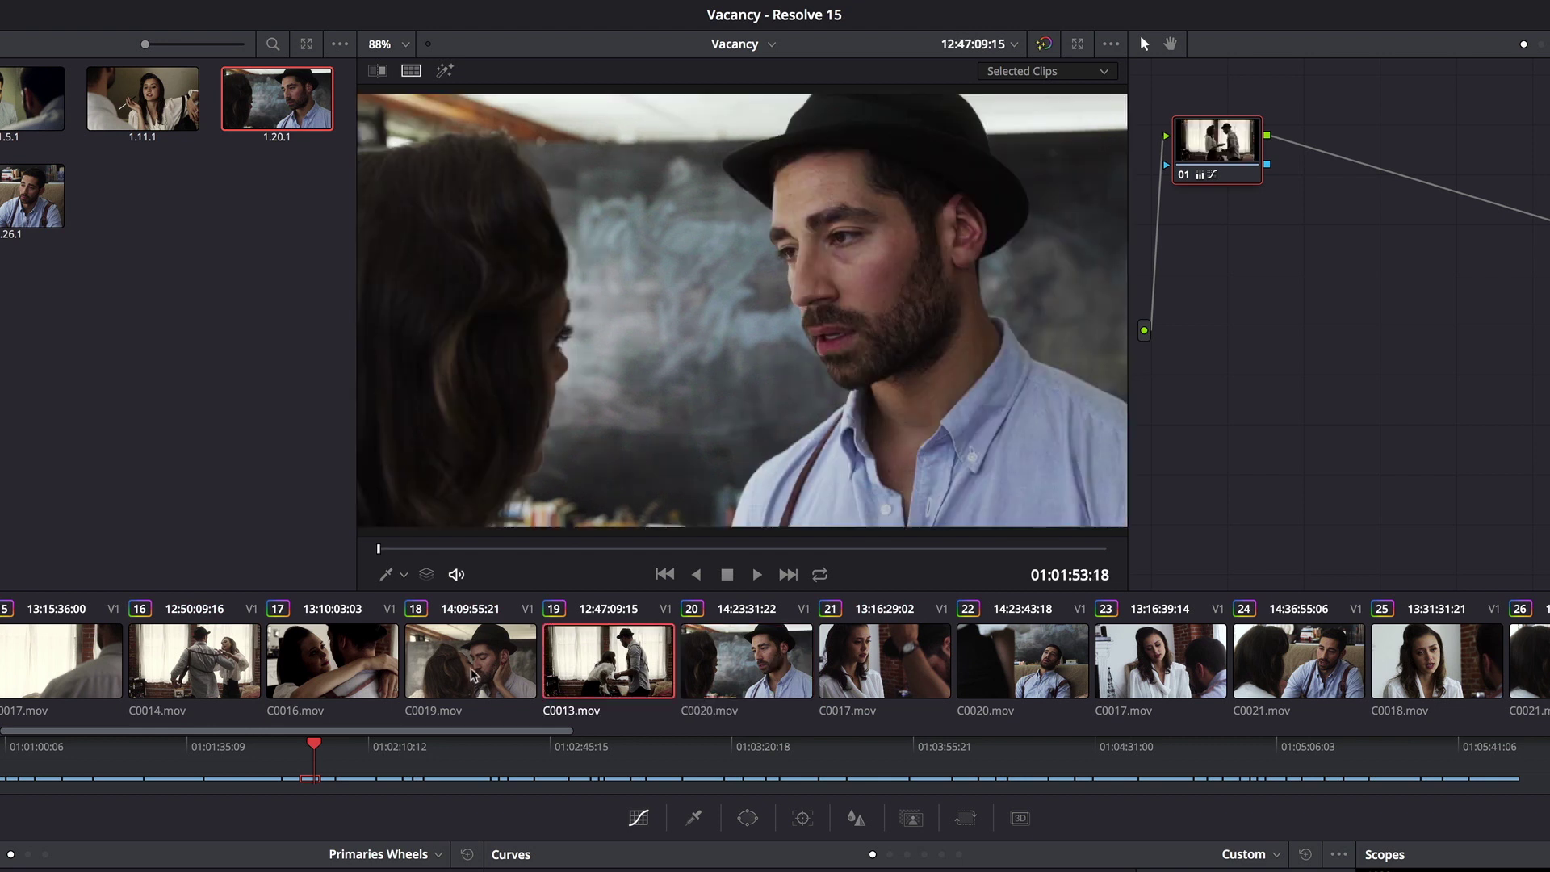
left_click(480, 674)
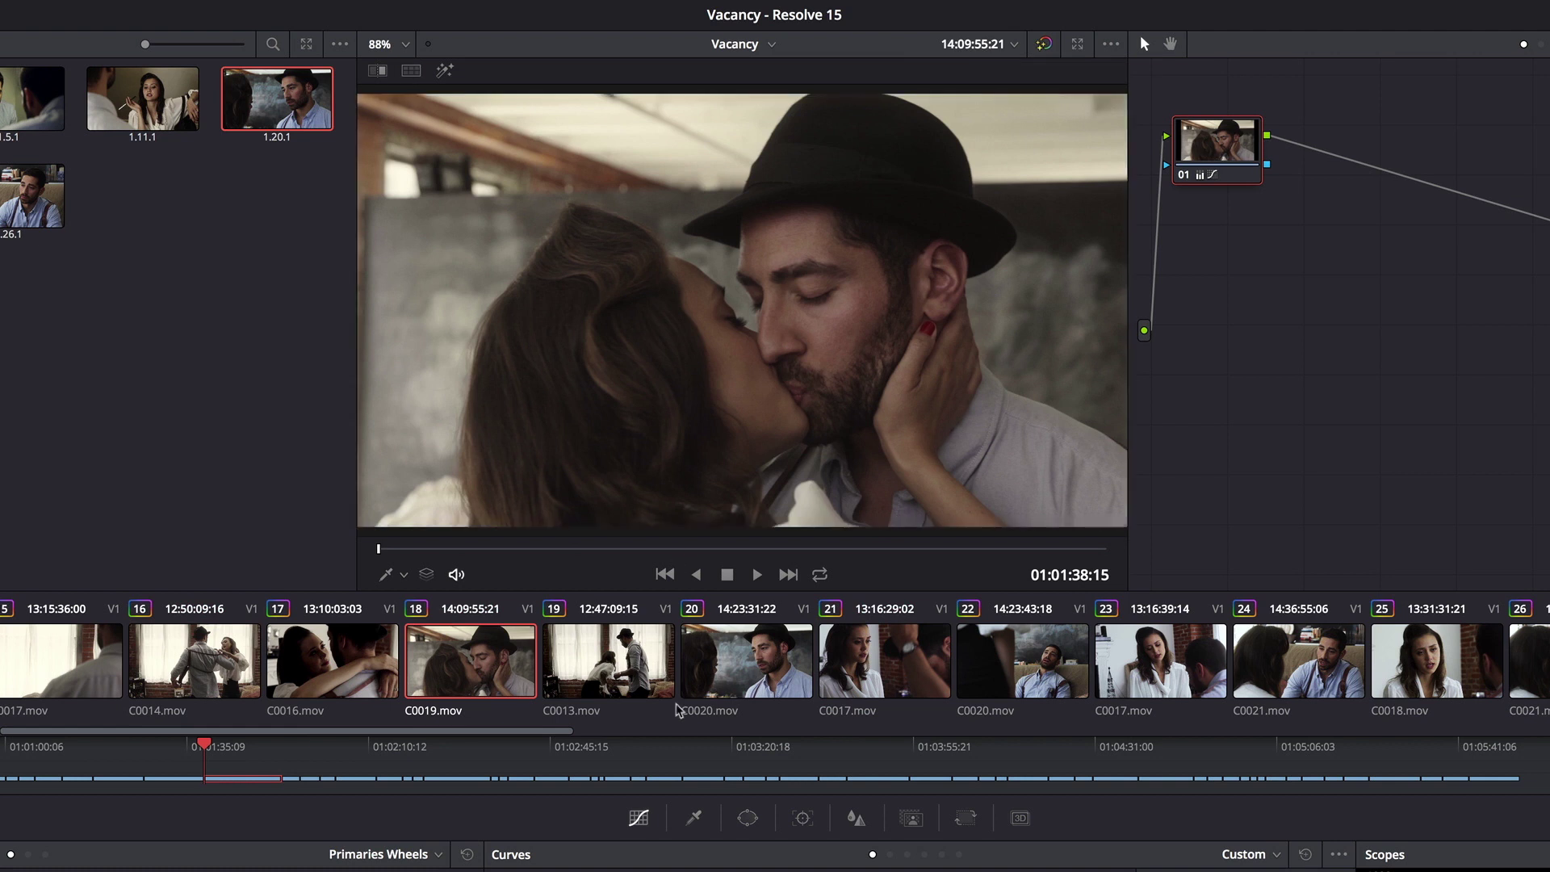
left_click(601, 669)
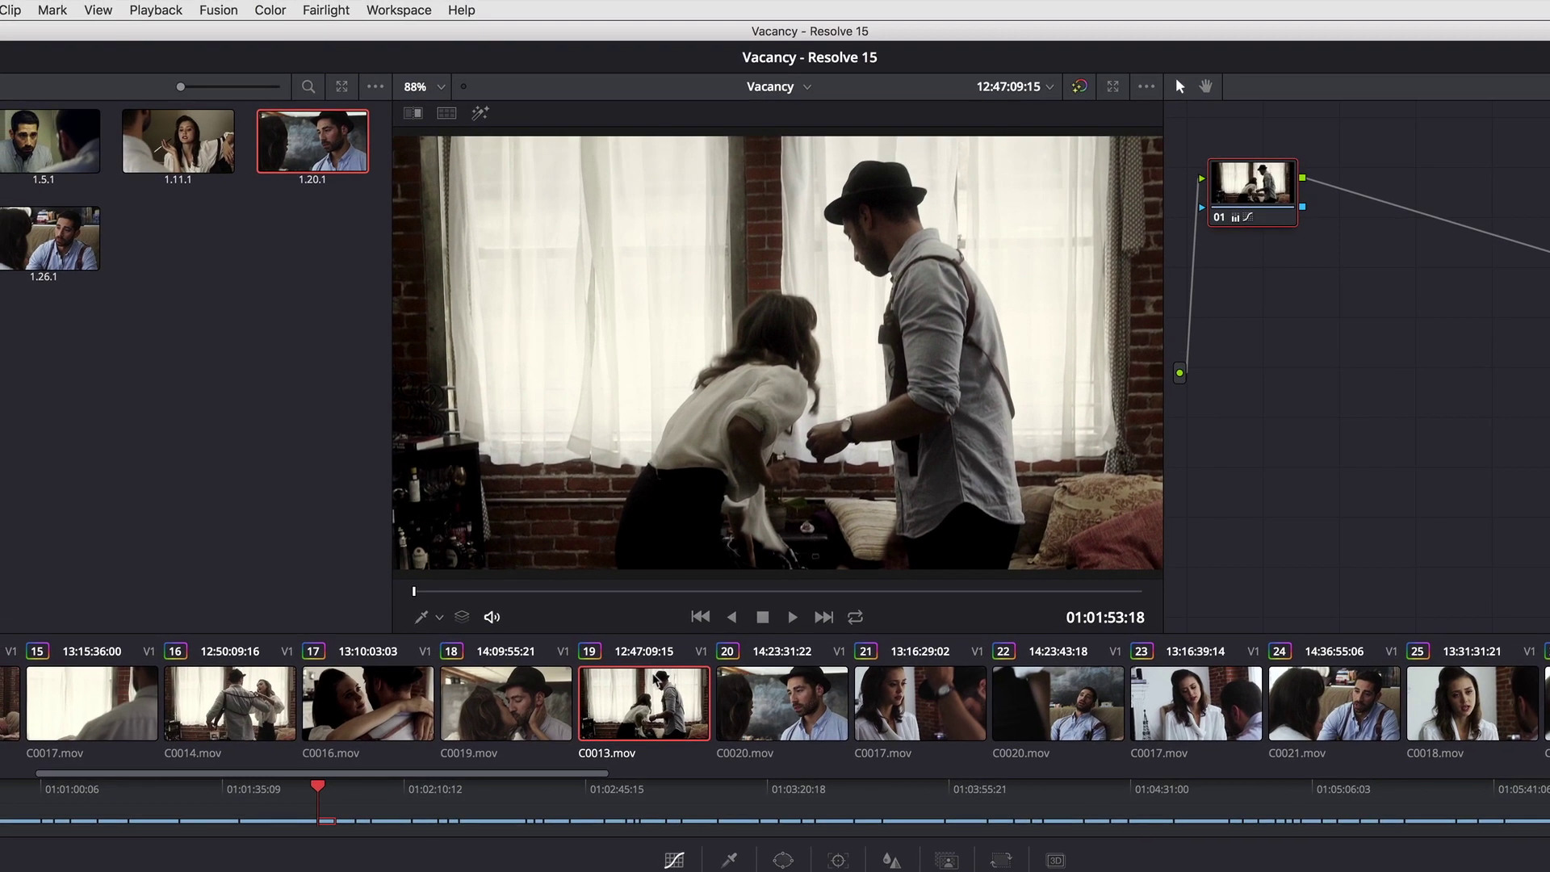
Step: Make playhead B the active playhead from the Color menu's Active Playhead options
left_click(271, 9)
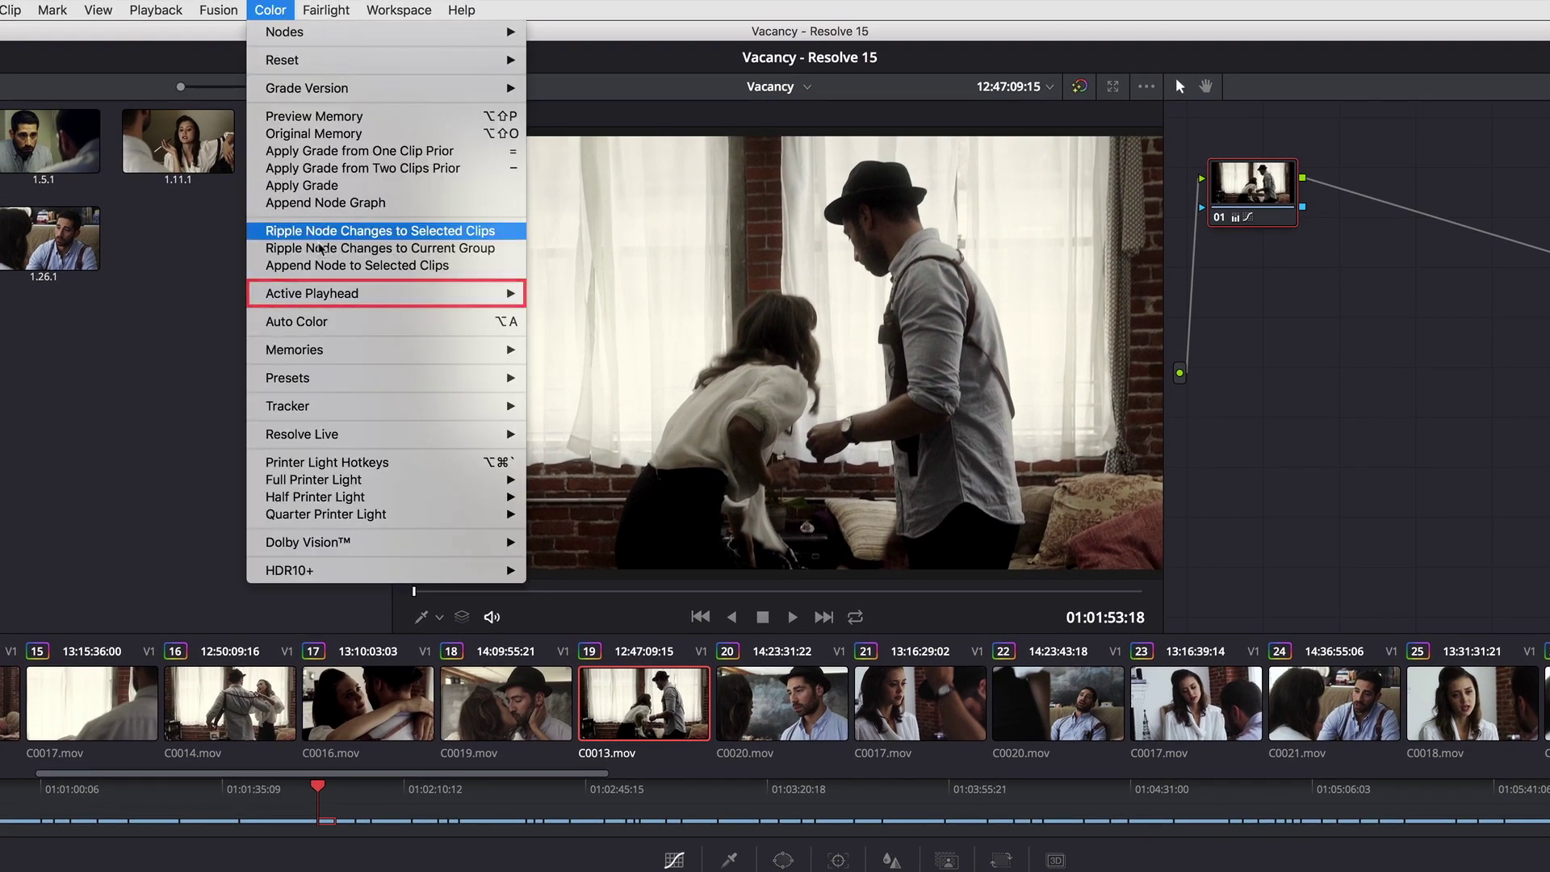
mouse_move(326, 297)
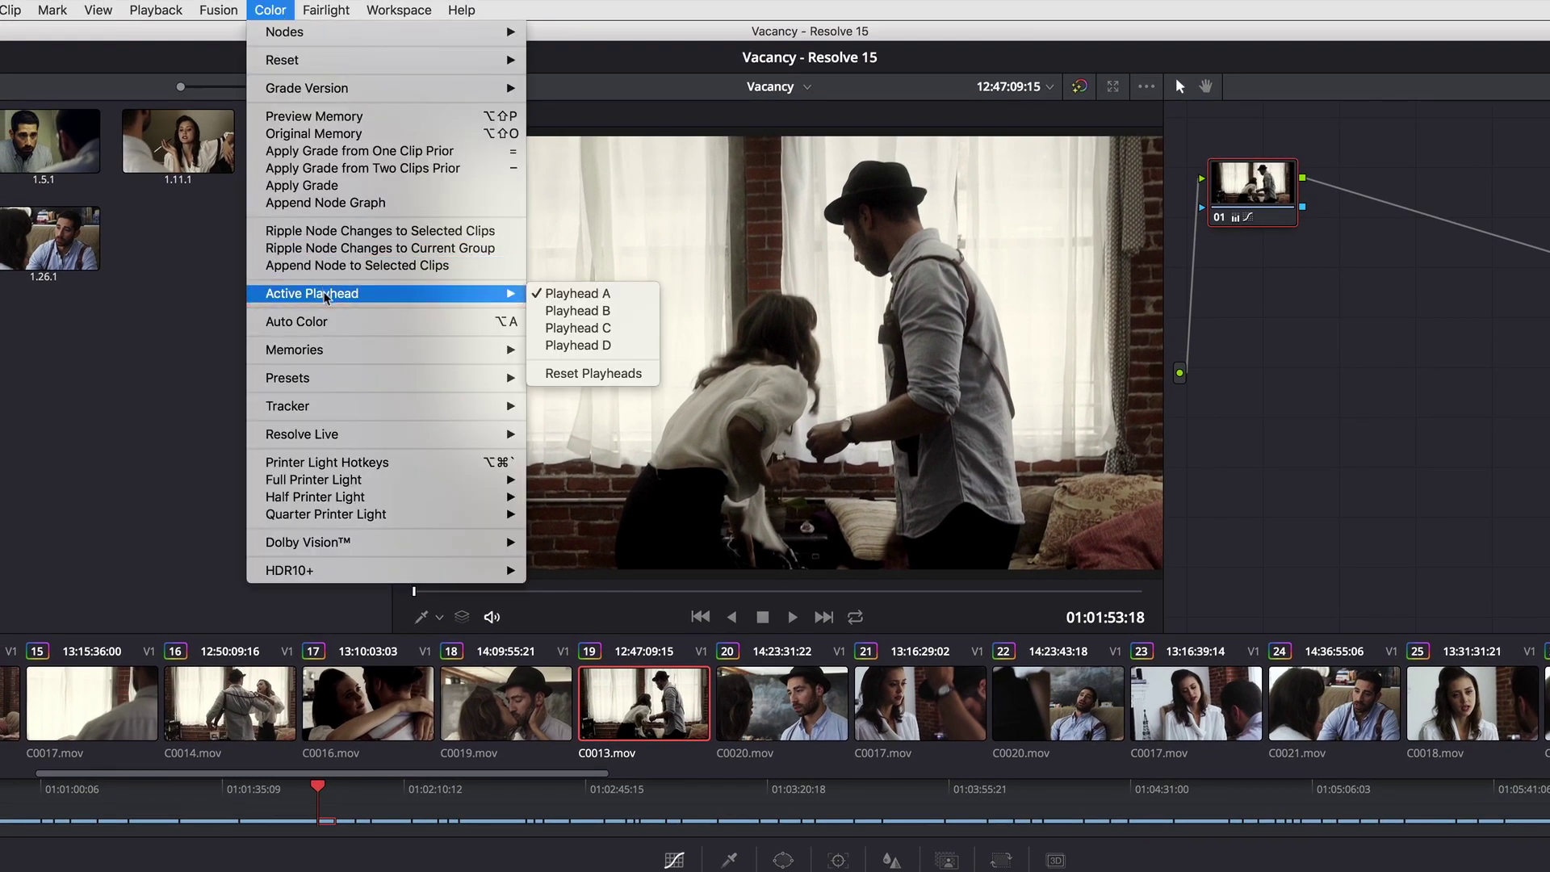
left_click(614, 313)
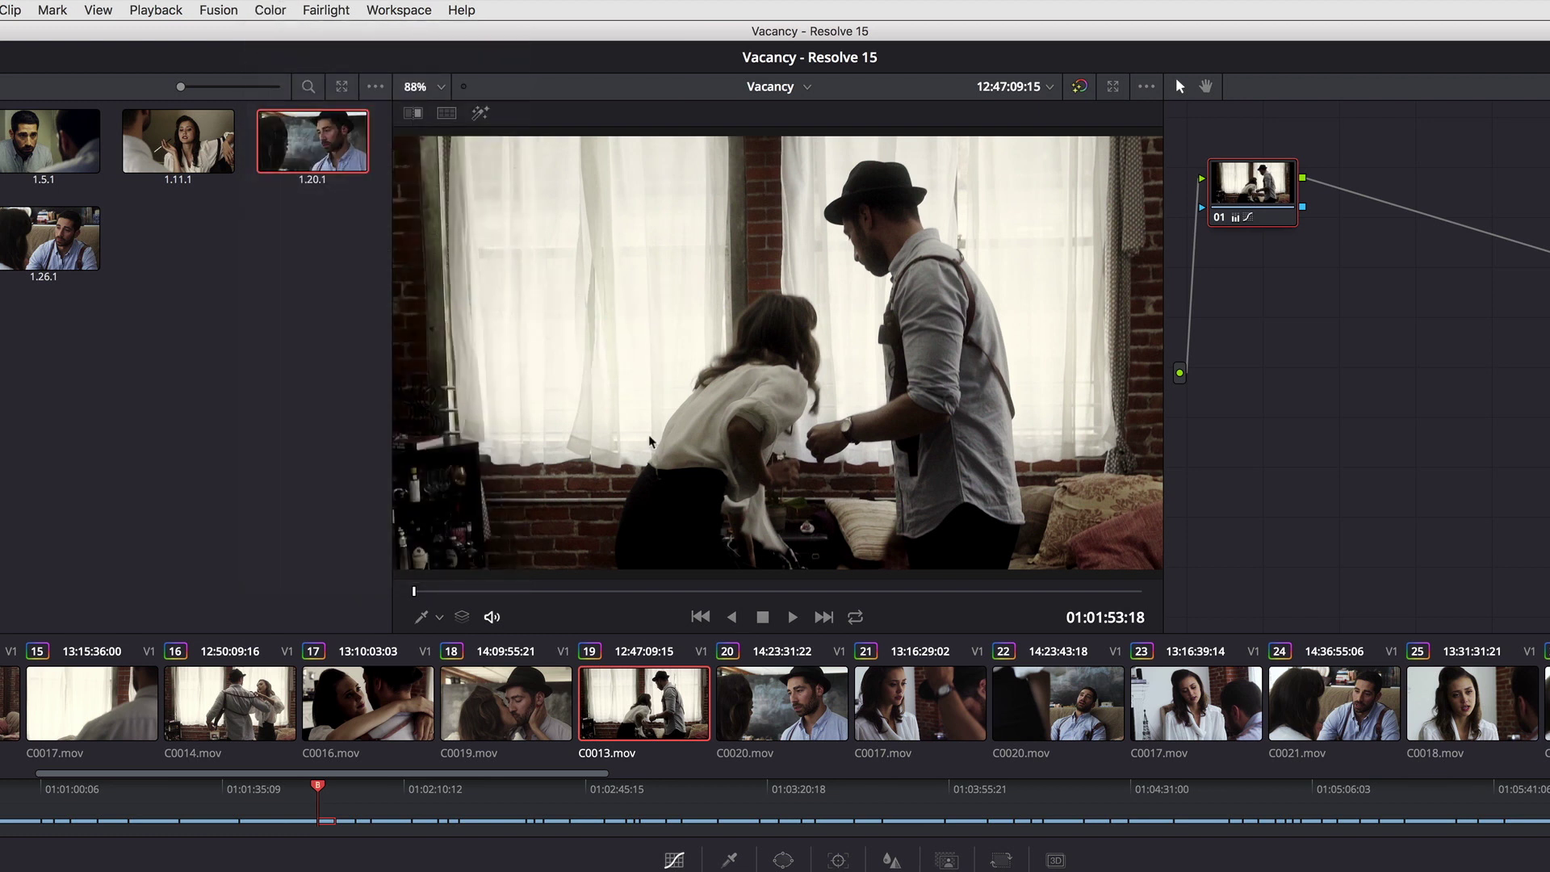
Step: Move playhead B through clips 22, 24 and 25 on to clip 53, then reactivate playhead A
left_click(1060, 712)
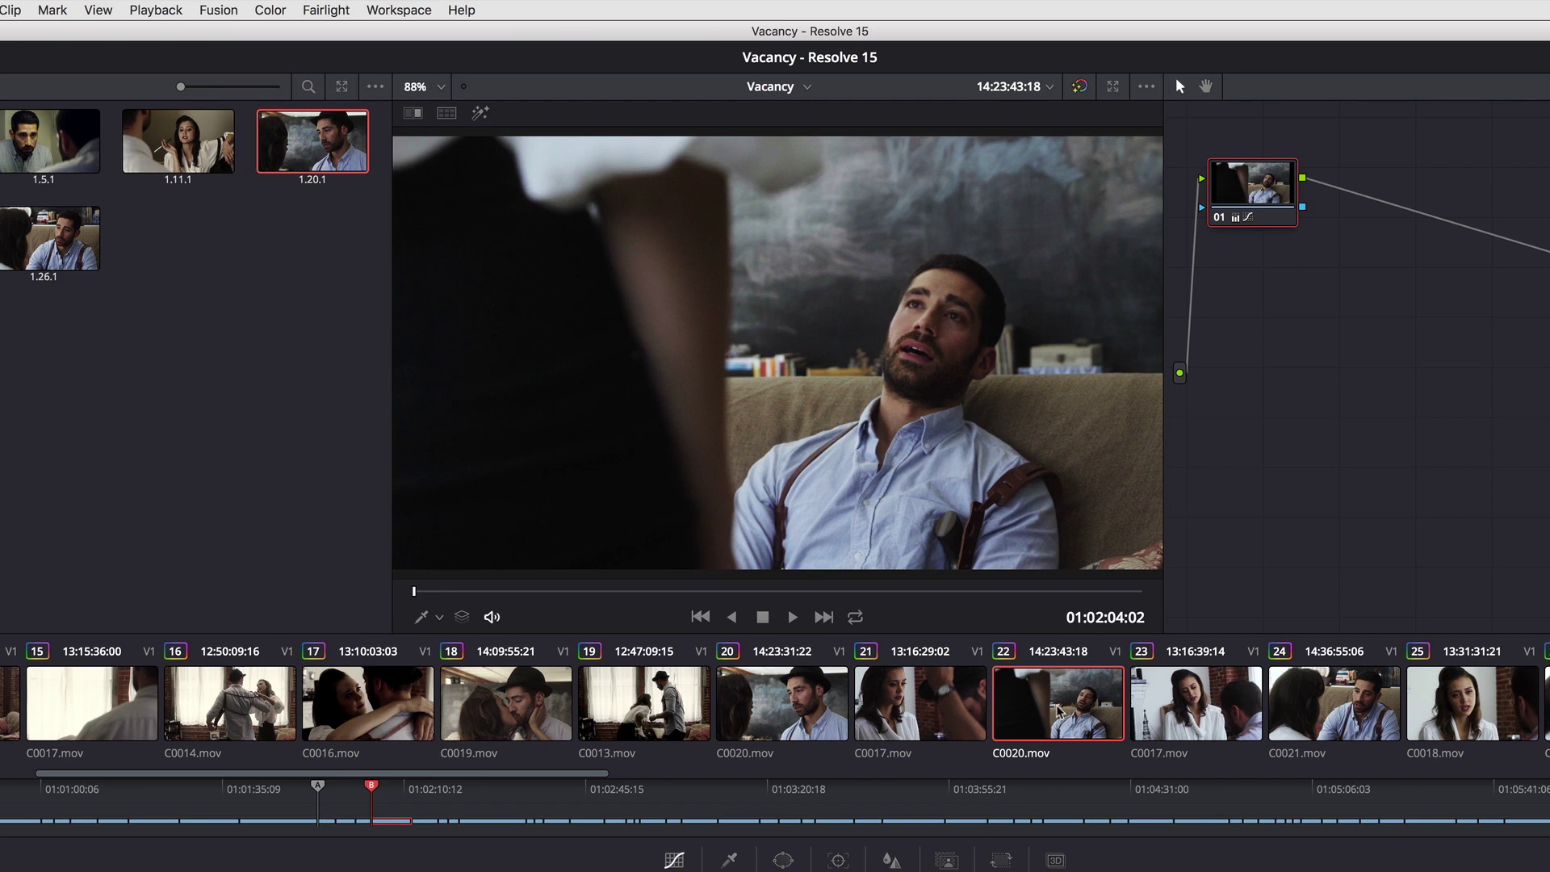
left_click(1295, 706)
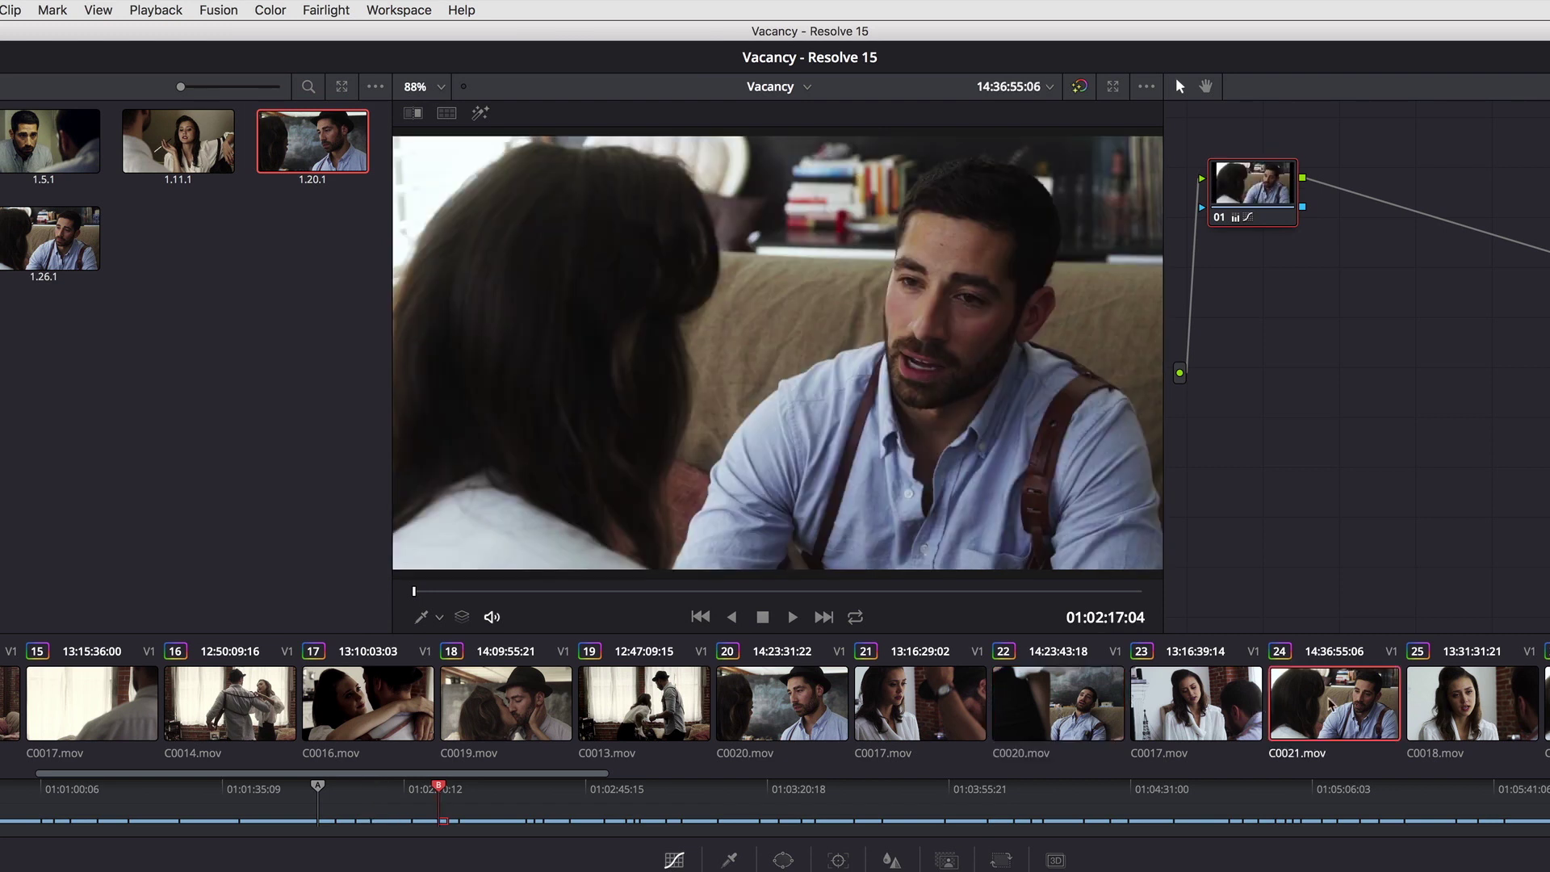
left_click(1458, 707)
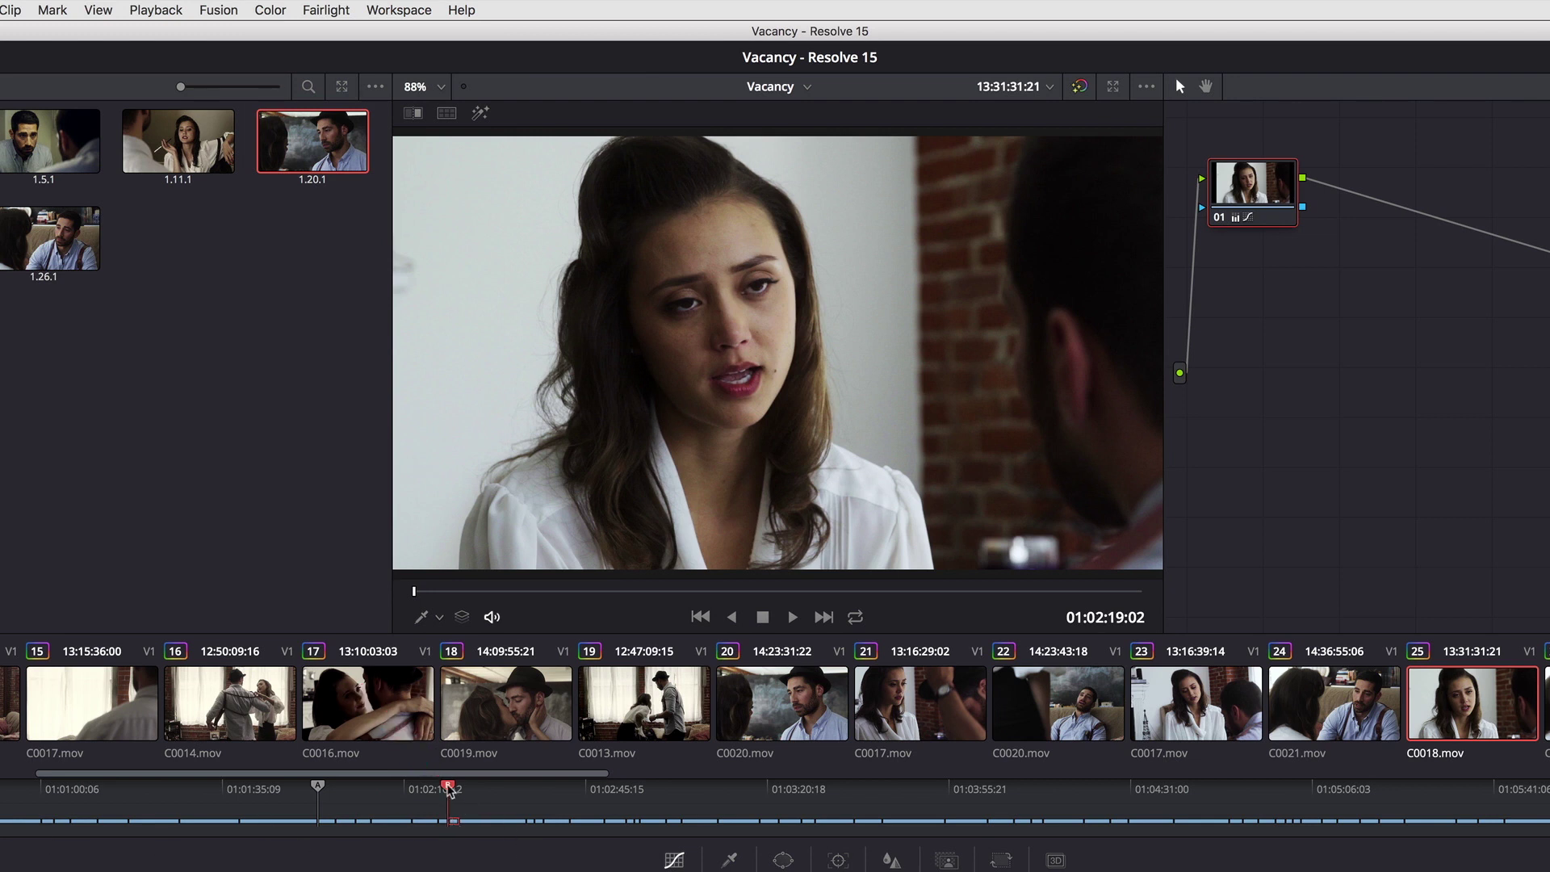
left_click_drag(449, 787, 725, 787)
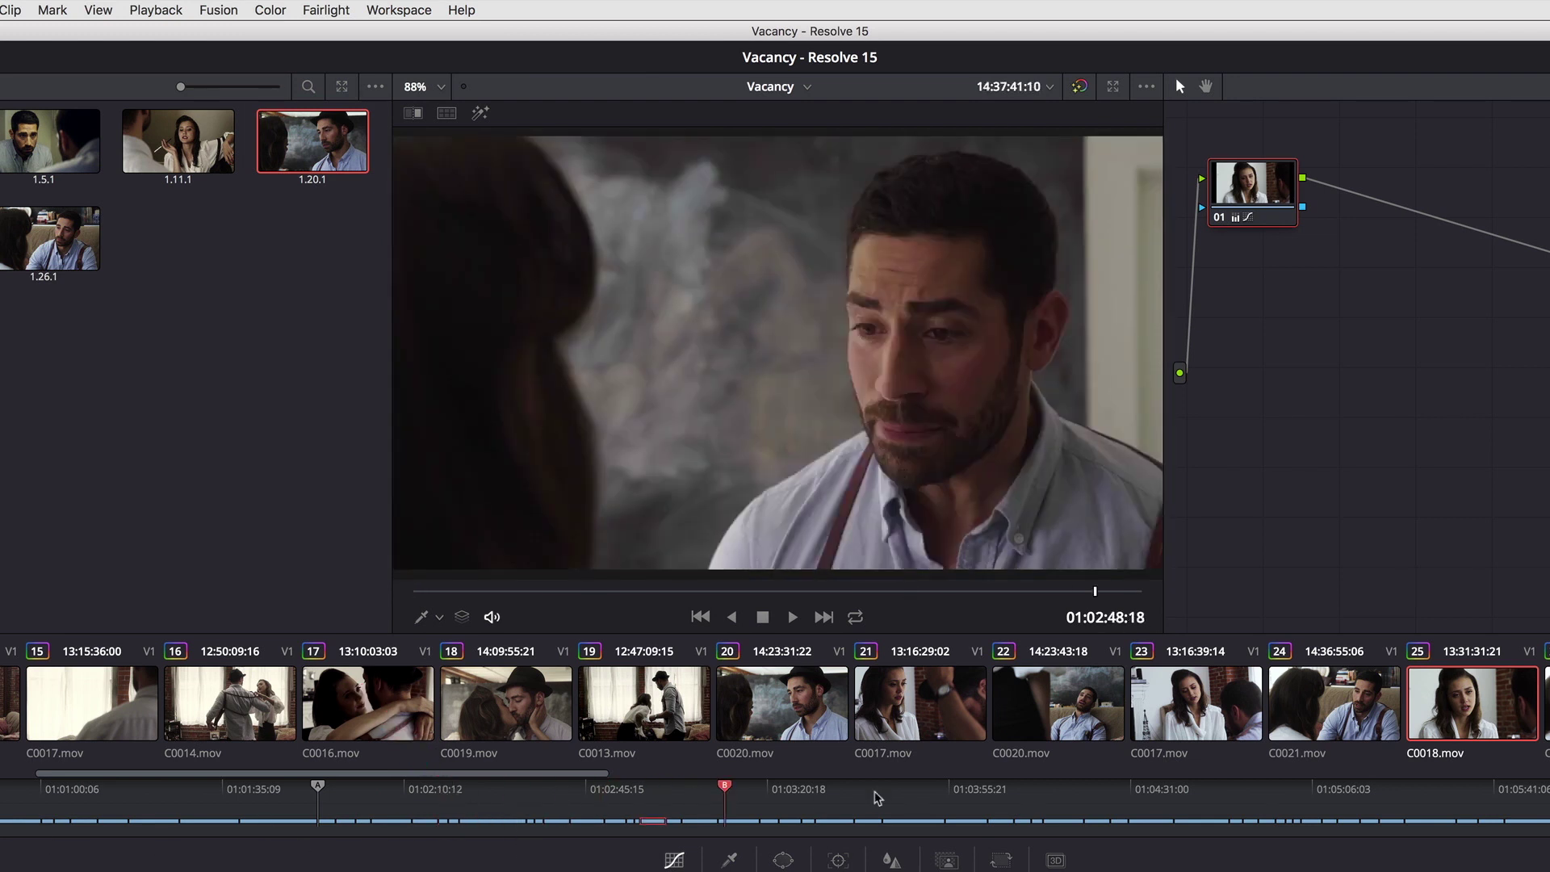
left_click_drag(878, 797, 1243, 819)
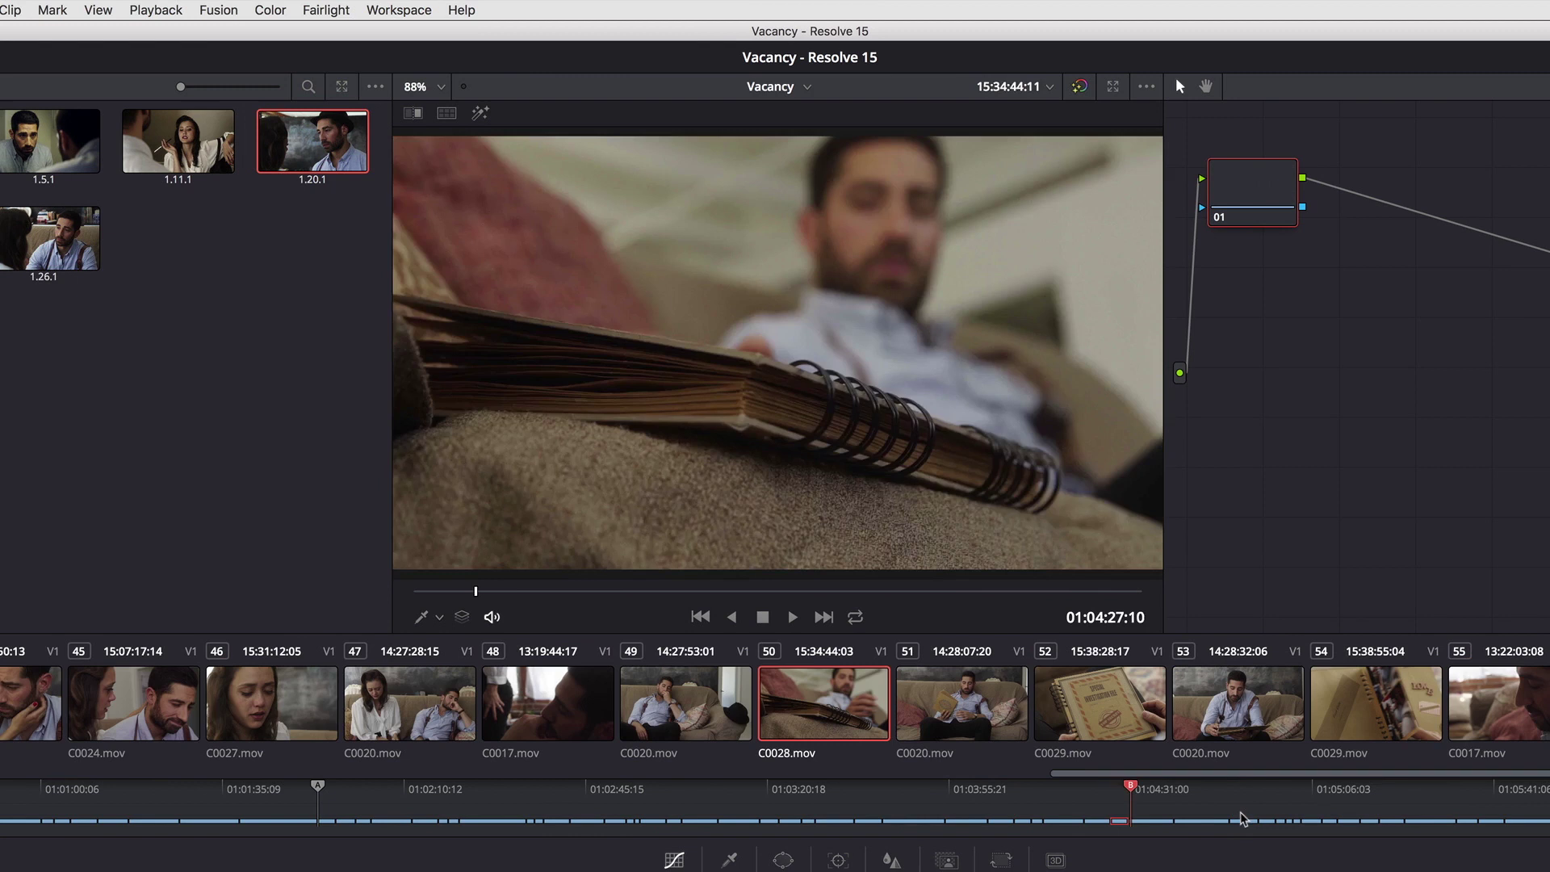
left_click(1232, 819)
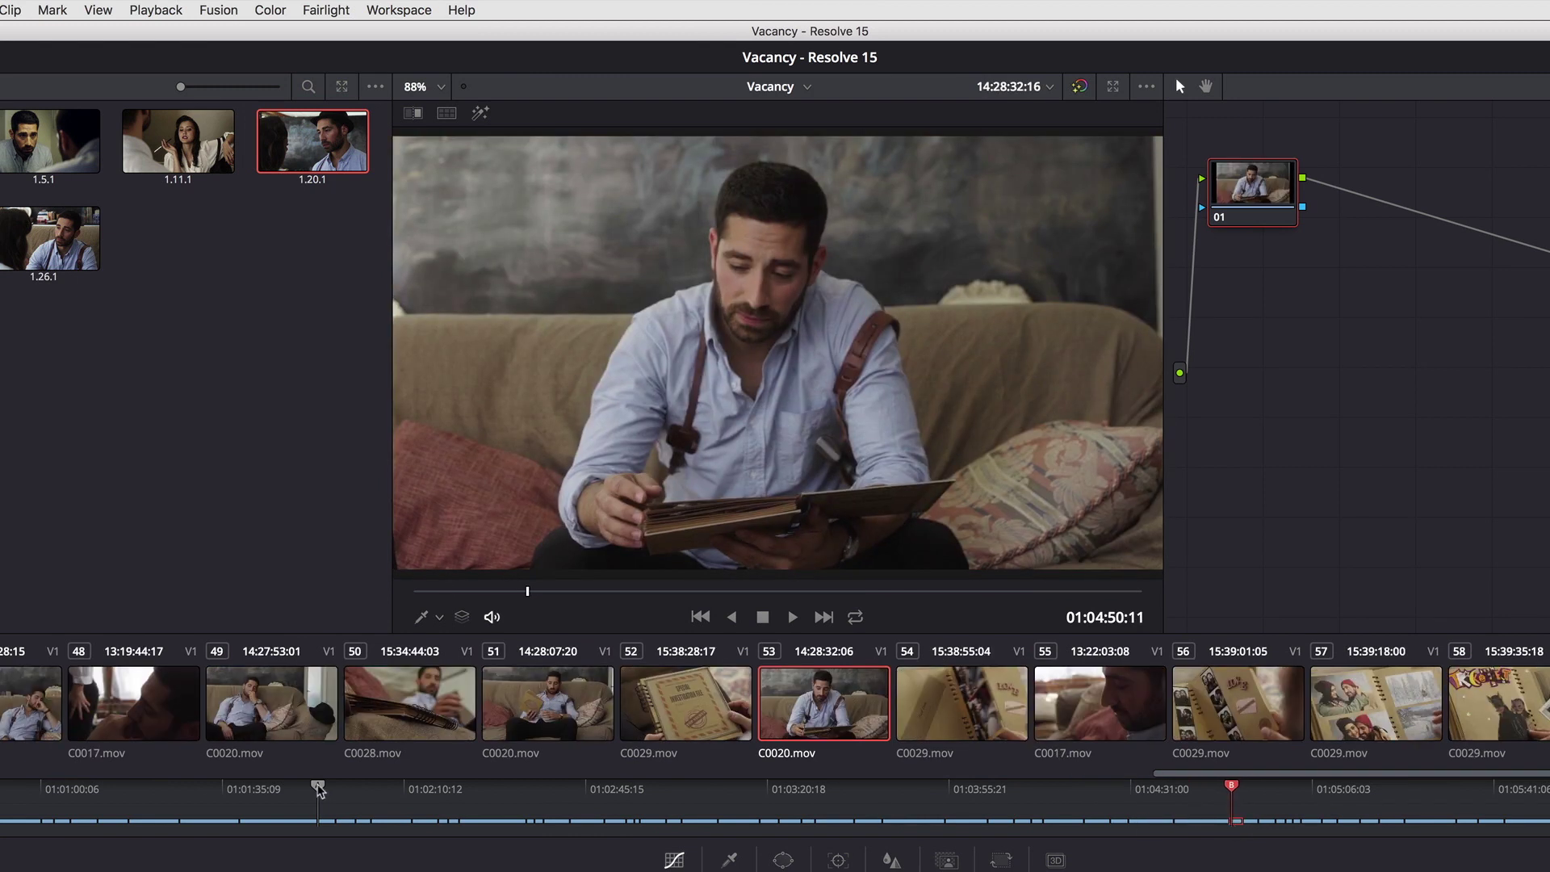
left_click(318, 787)
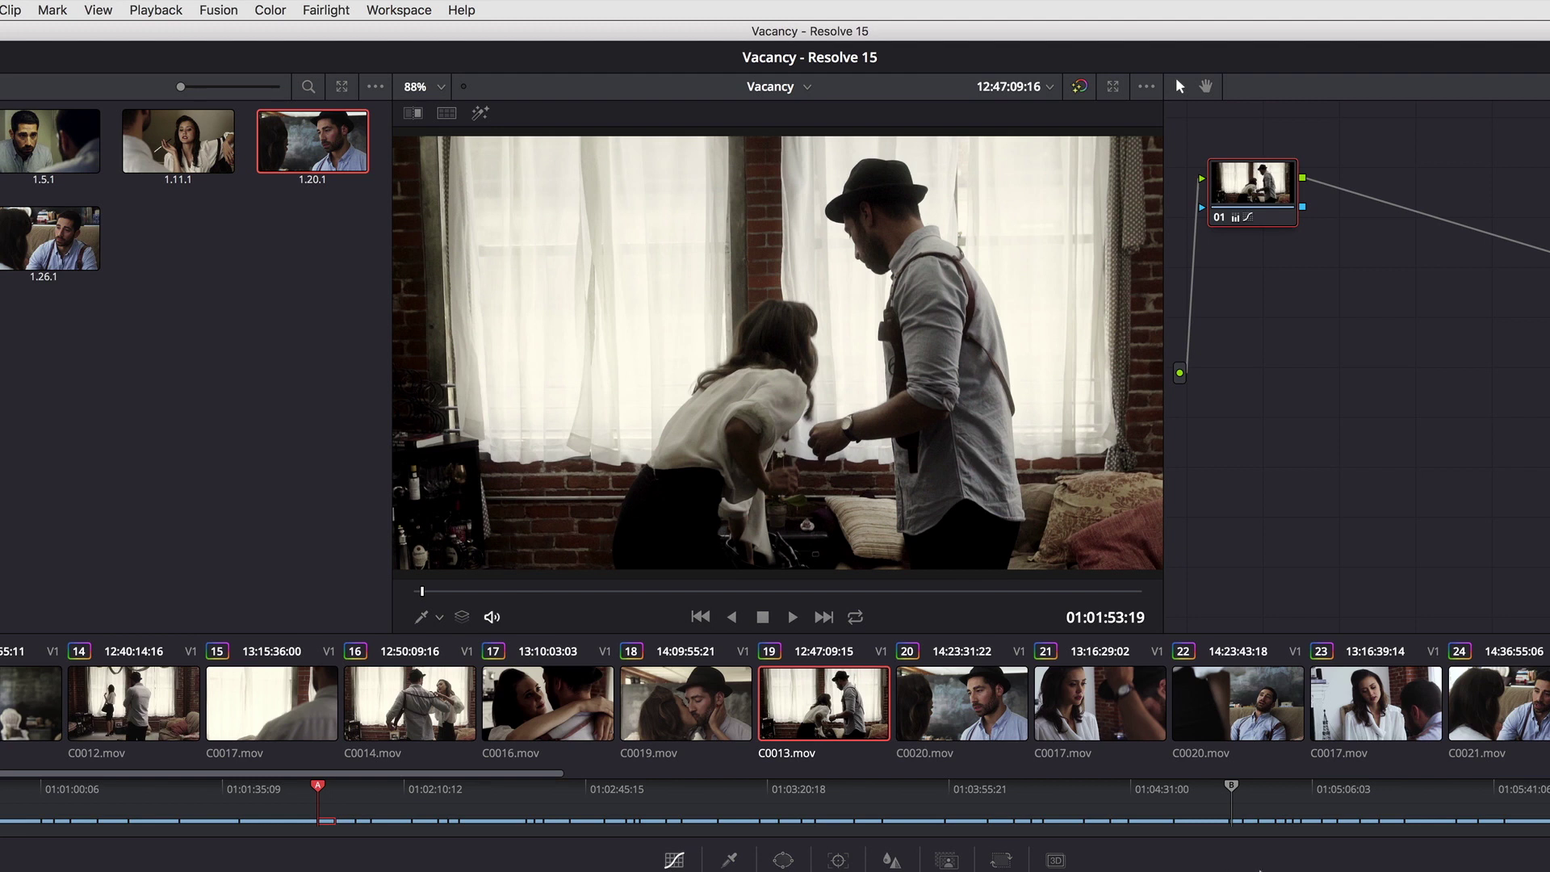
Step: Move playhead B back to clip 34, then activate playhead C and move it further along
left_click_drag(1231, 787, 961, 787)
left_click(652, 787)
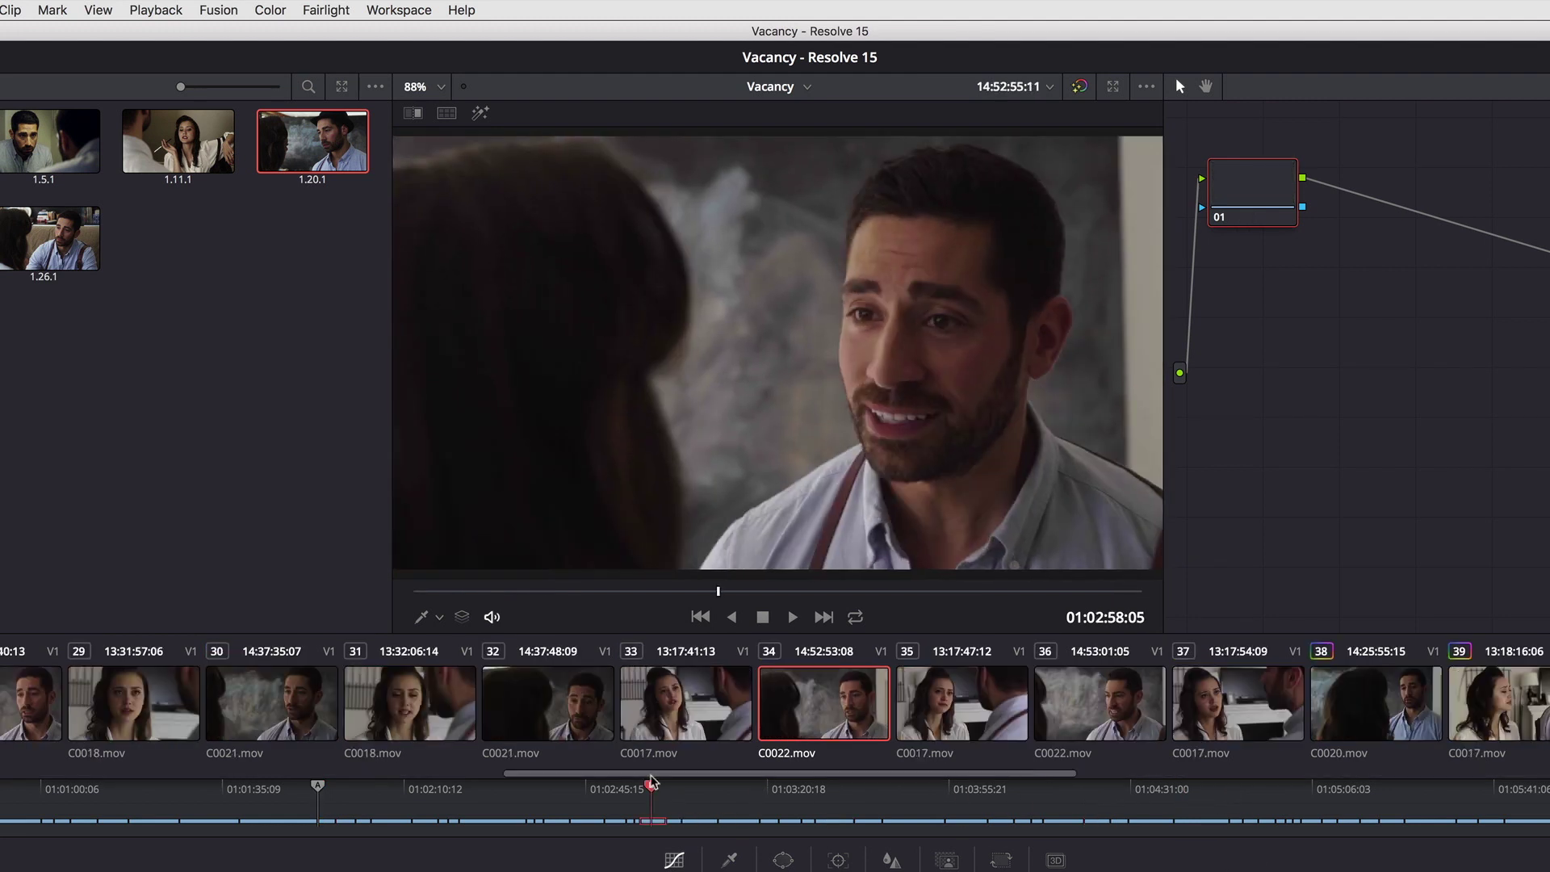
left_click(266, 10)
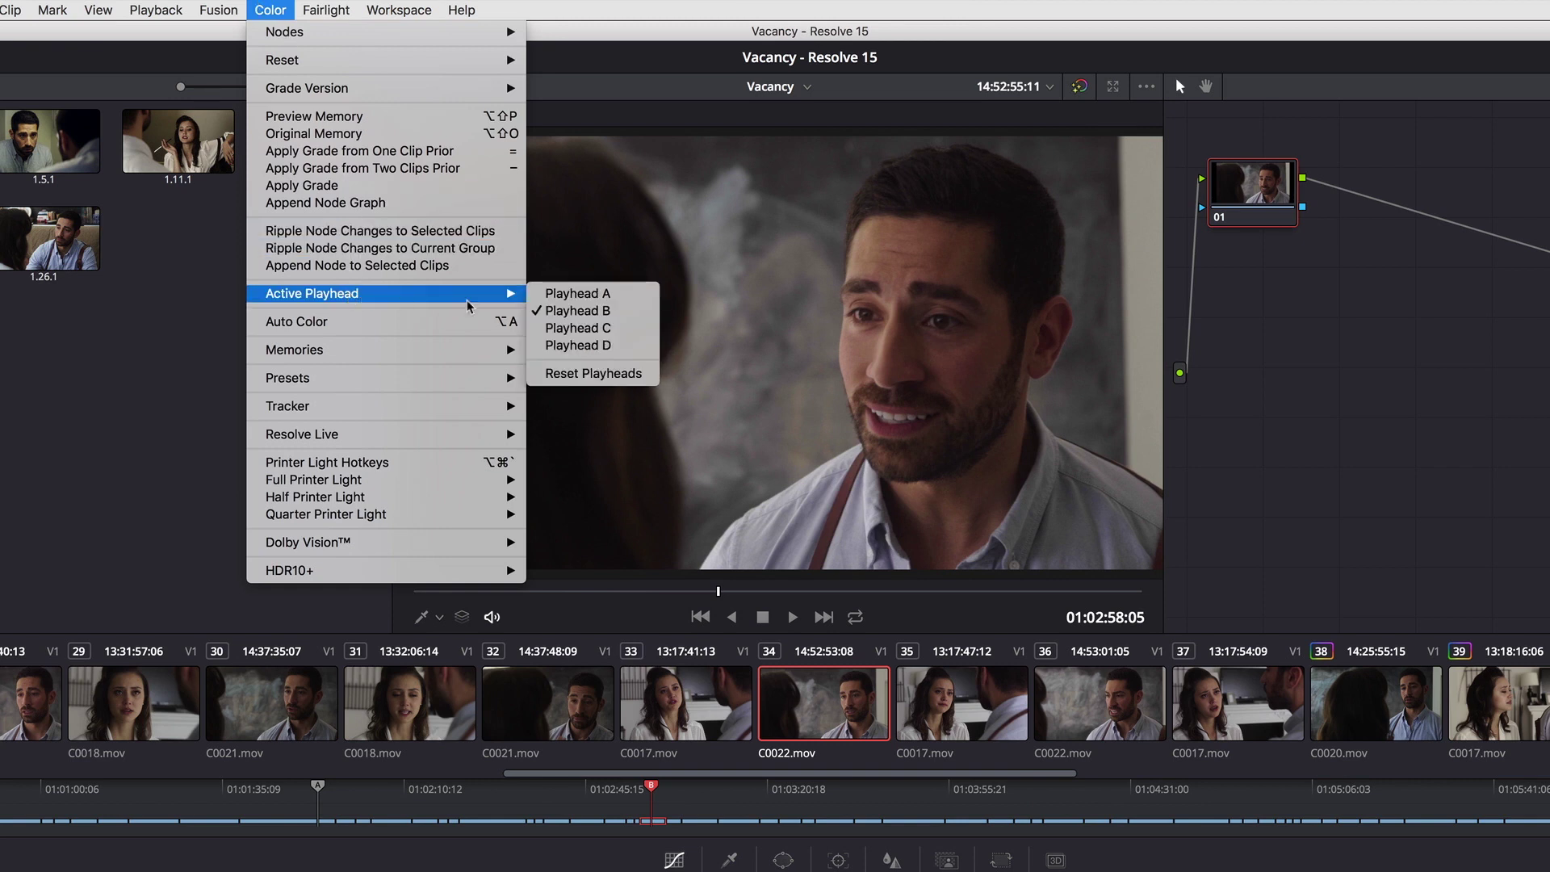
left_click(575, 329)
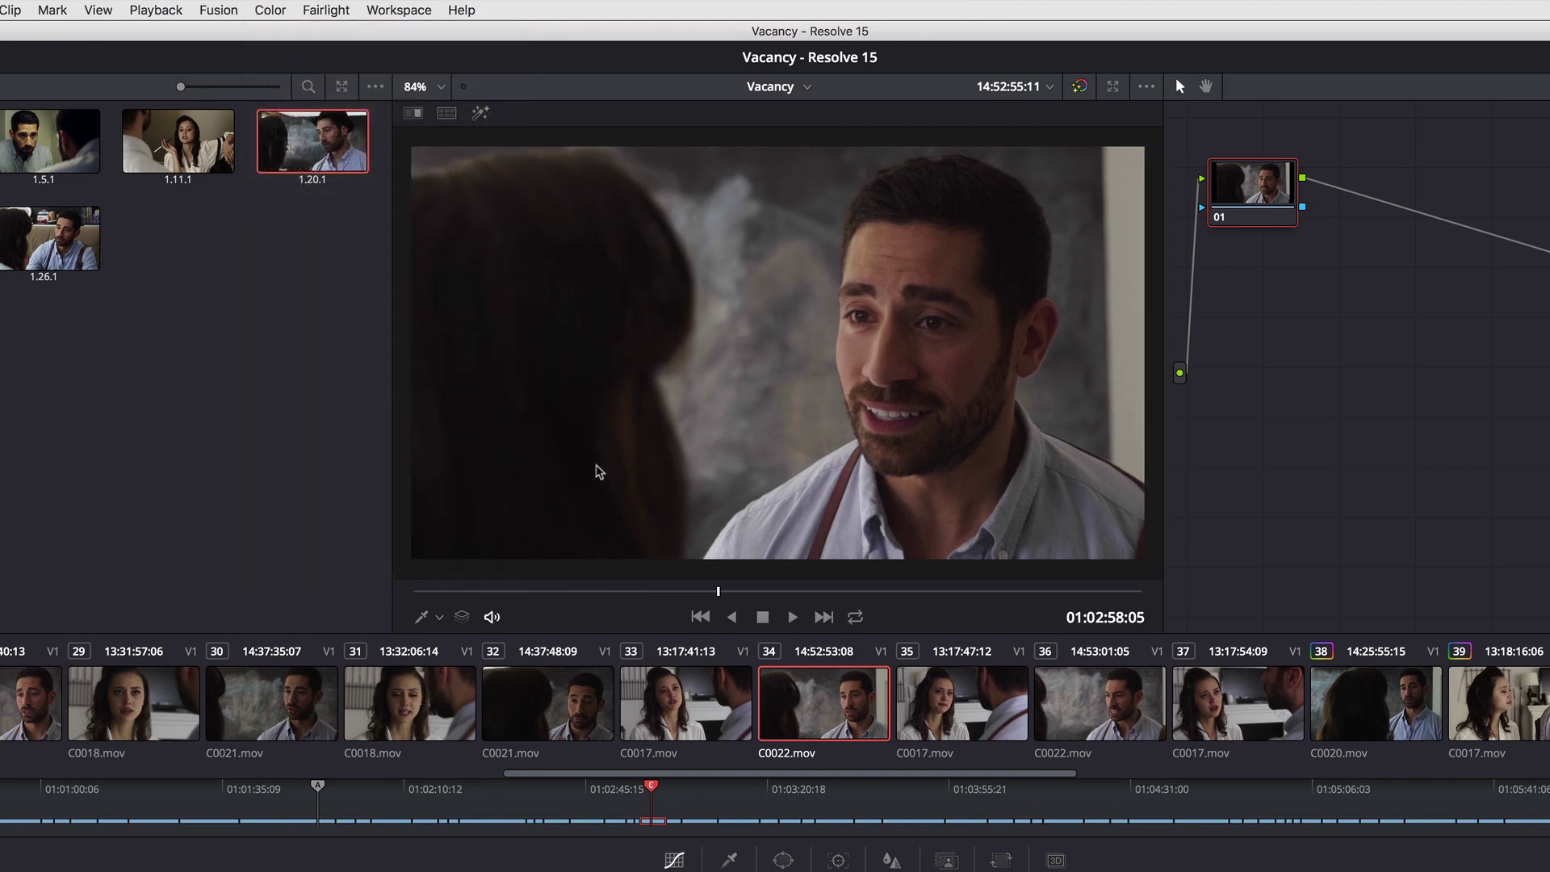
left_click_drag(651, 787, 824, 797)
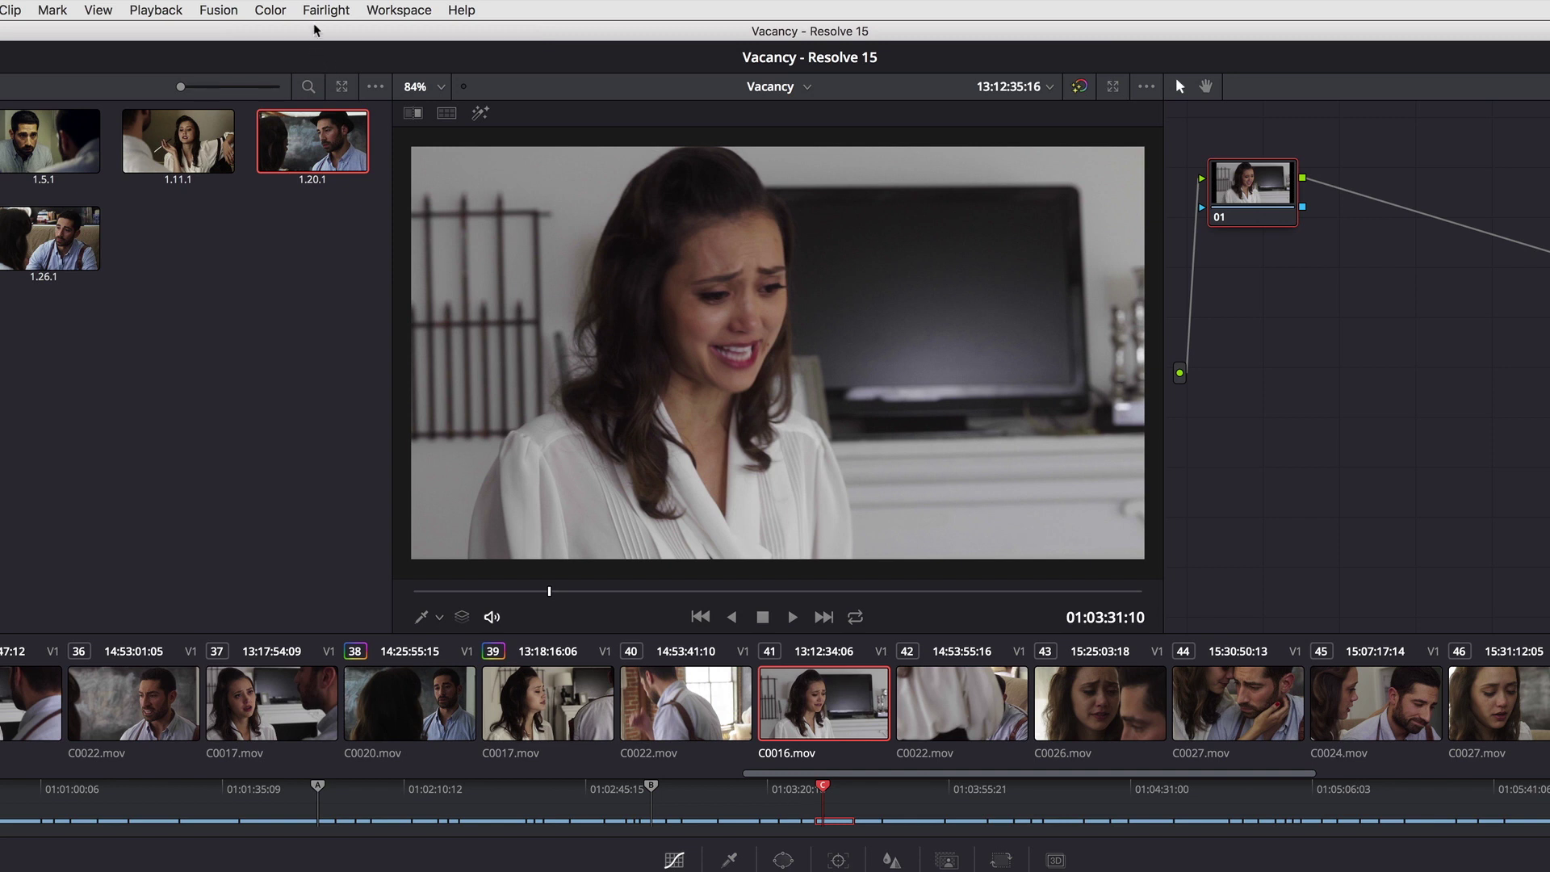
Step: Activate playhead D, move it forward in the timeline, then switch back to playhead C on clip 41
left_click(275, 10)
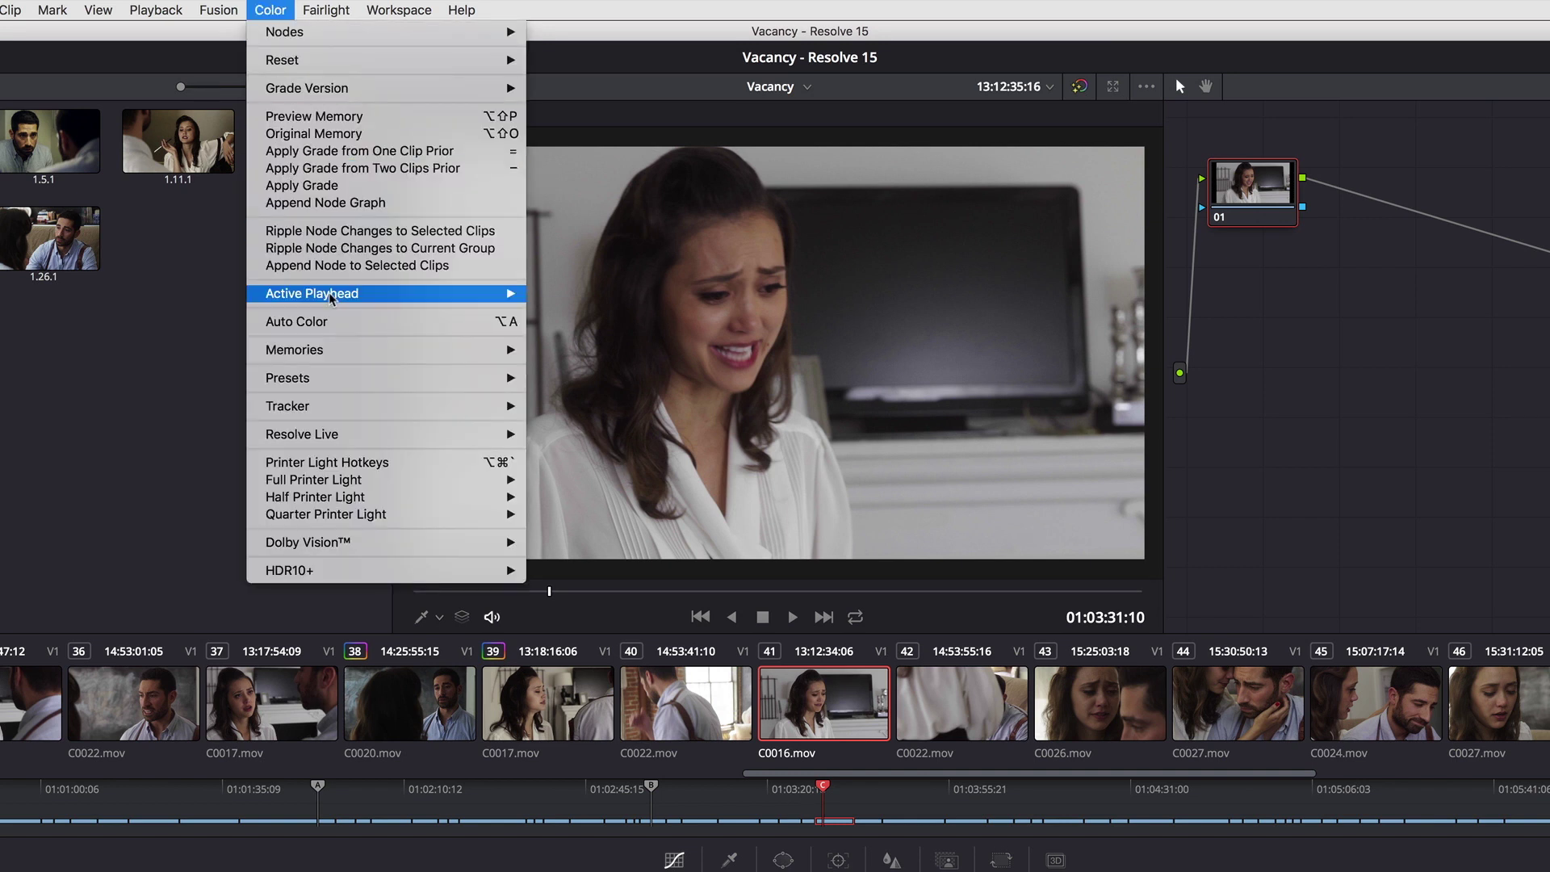
mouse_move(331, 294)
left_click(597, 345)
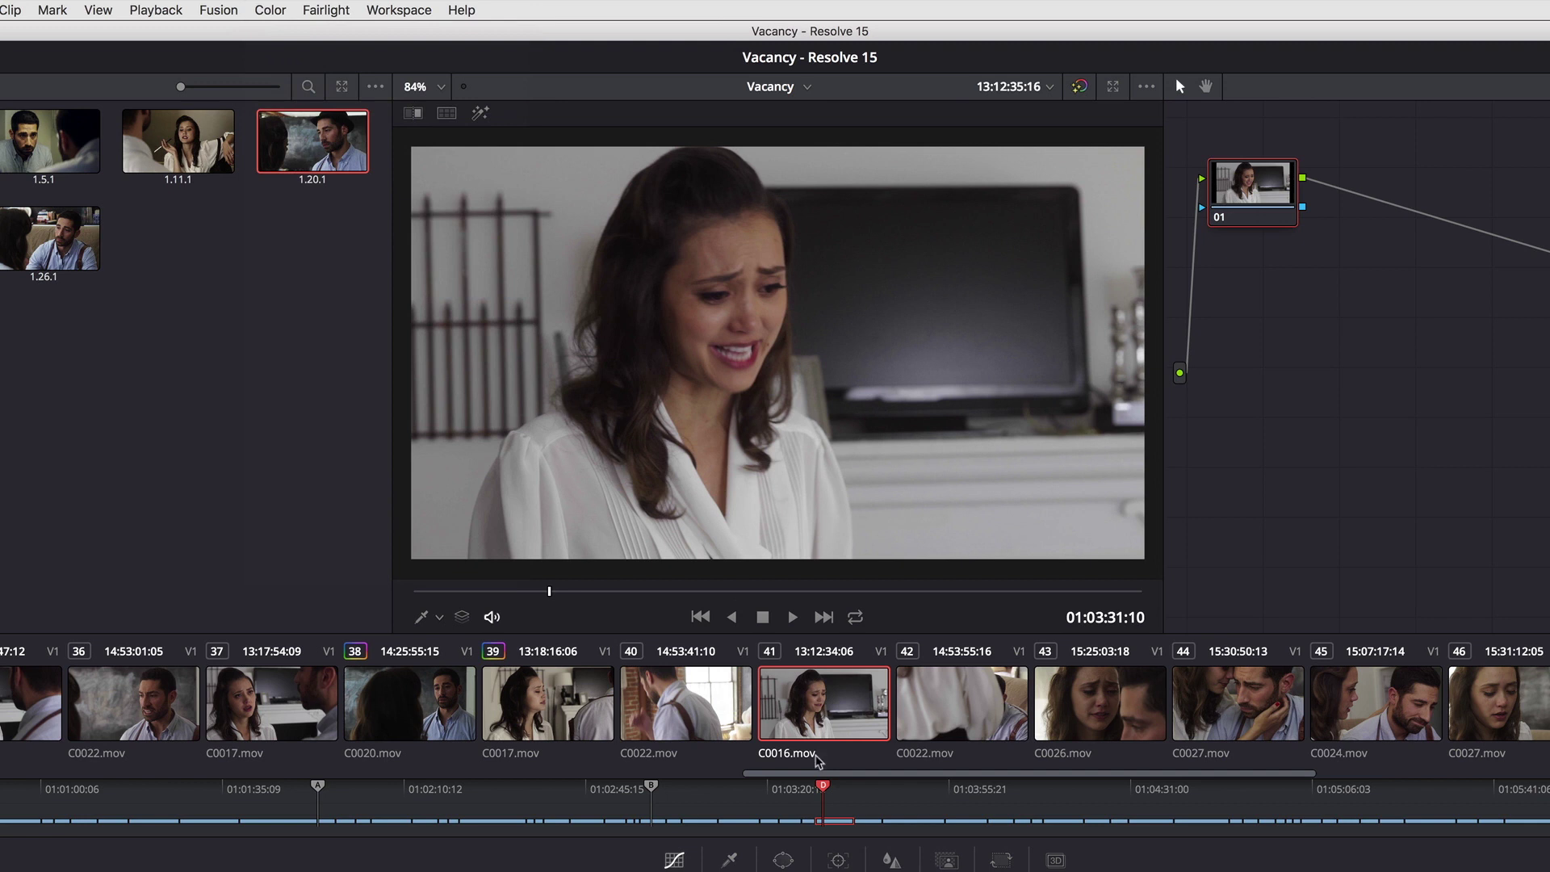
left_click_drag(823, 787, 1074, 795)
key("alt+super+3")
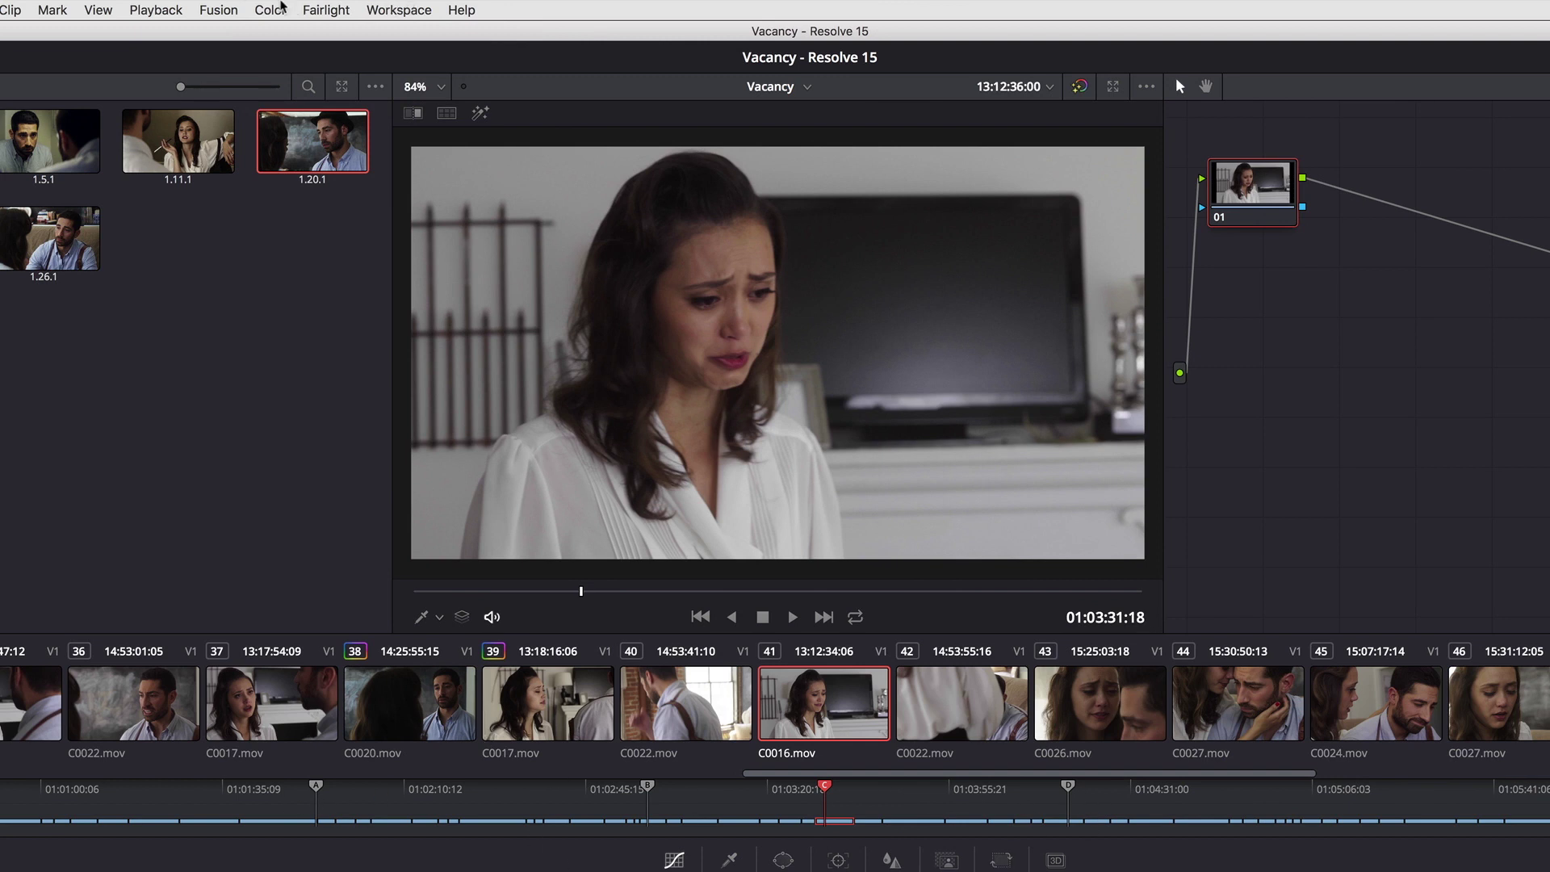
Step: Reset the playheads via Color > Active Playhead, leaving one on clip 41, C0016.mov
left_click(273, 10)
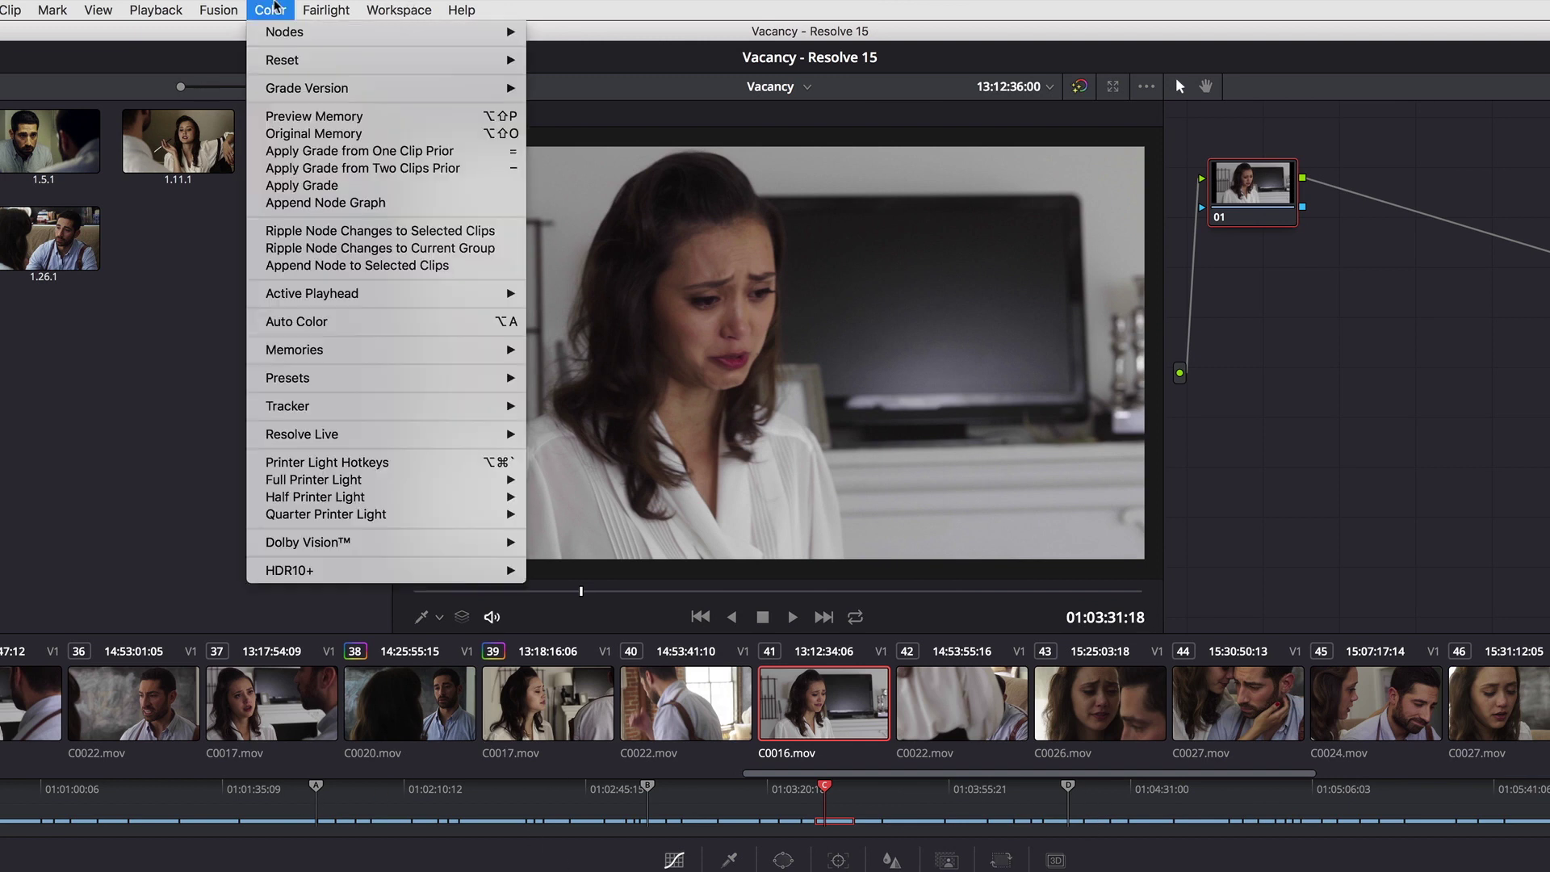
mouse_move(315, 295)
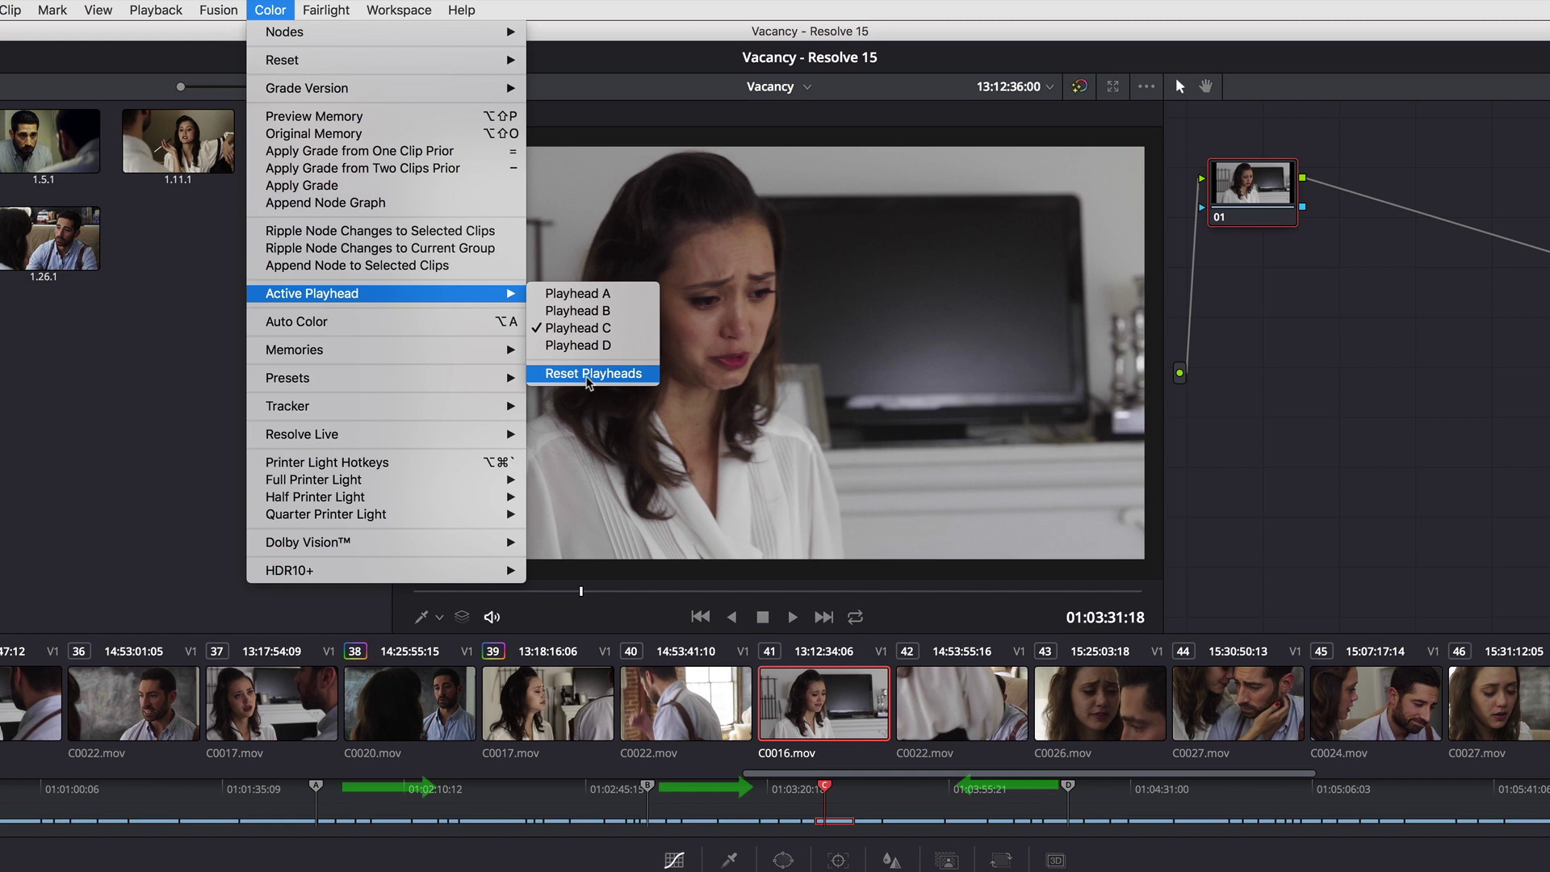
left_click(589, 374)
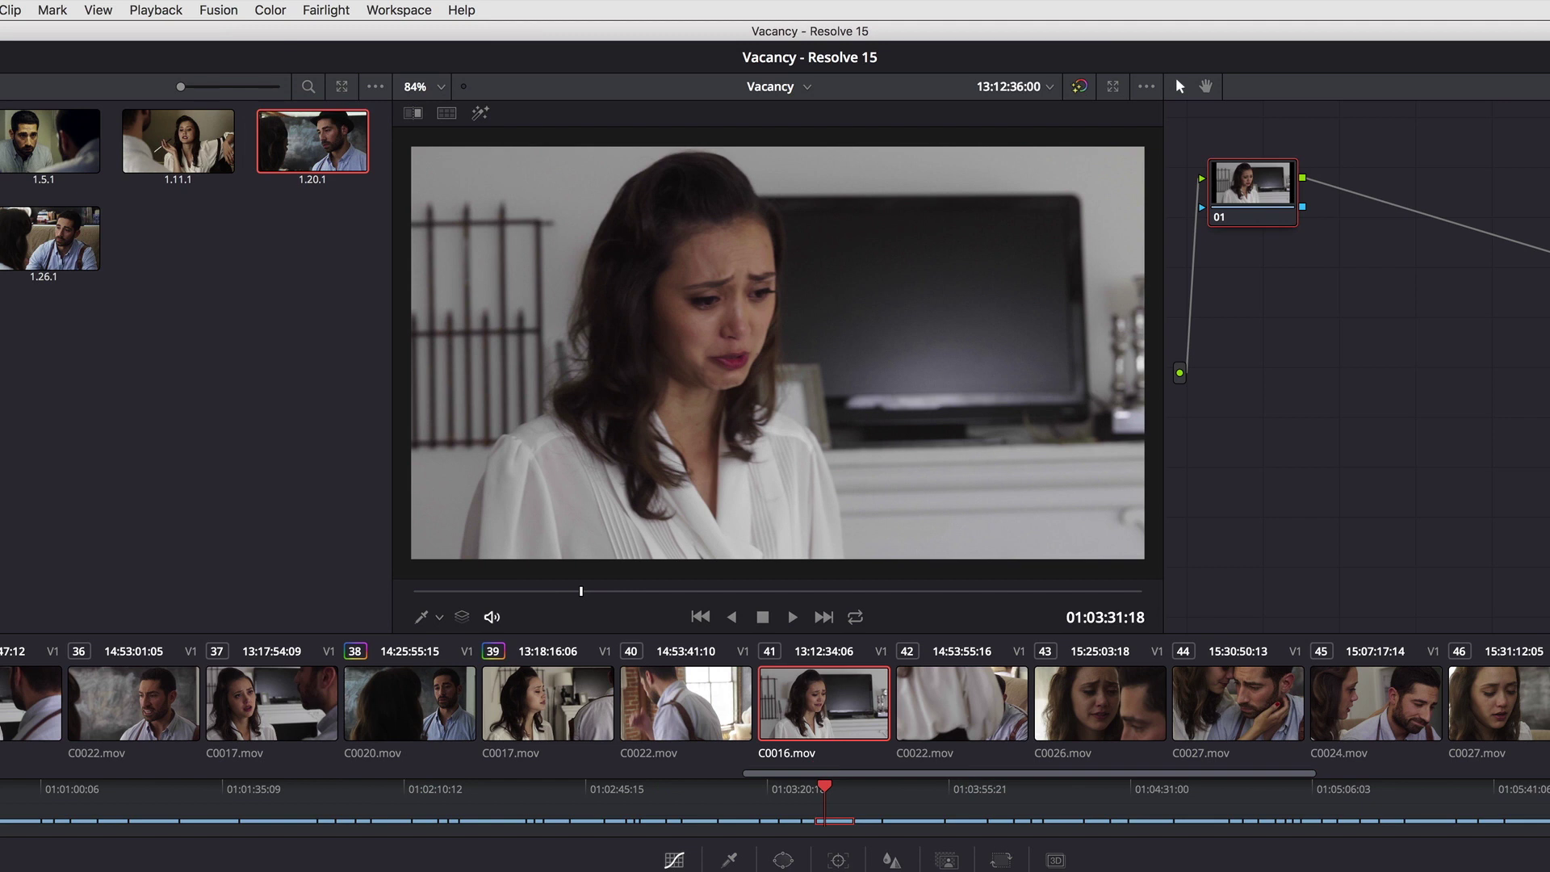
Step: Re-enable the viewer's split-screen comparison of selected clips
left_click(447, 114)
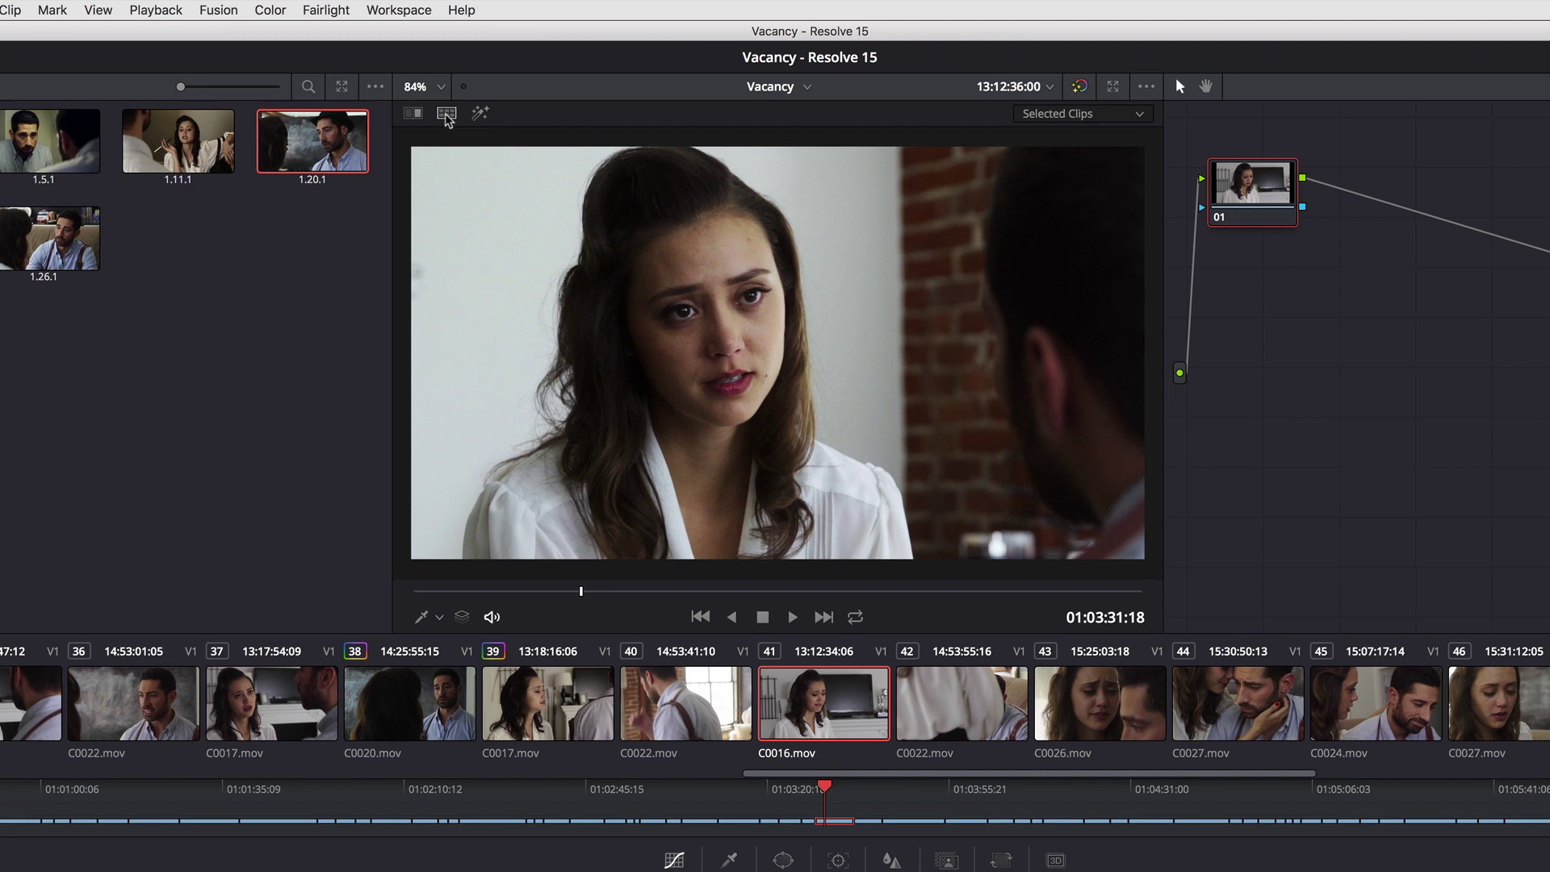